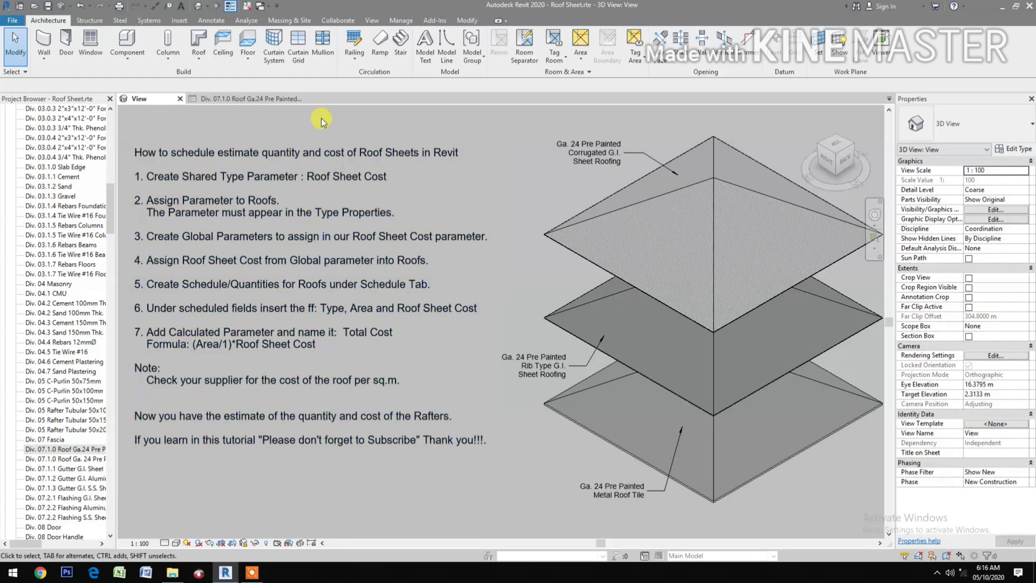
Create a shared parameter named Roof Sheet Cost of type Currency in the Tutorial parameter group
{"action": "left_click", "coordinate": [400, 23]}
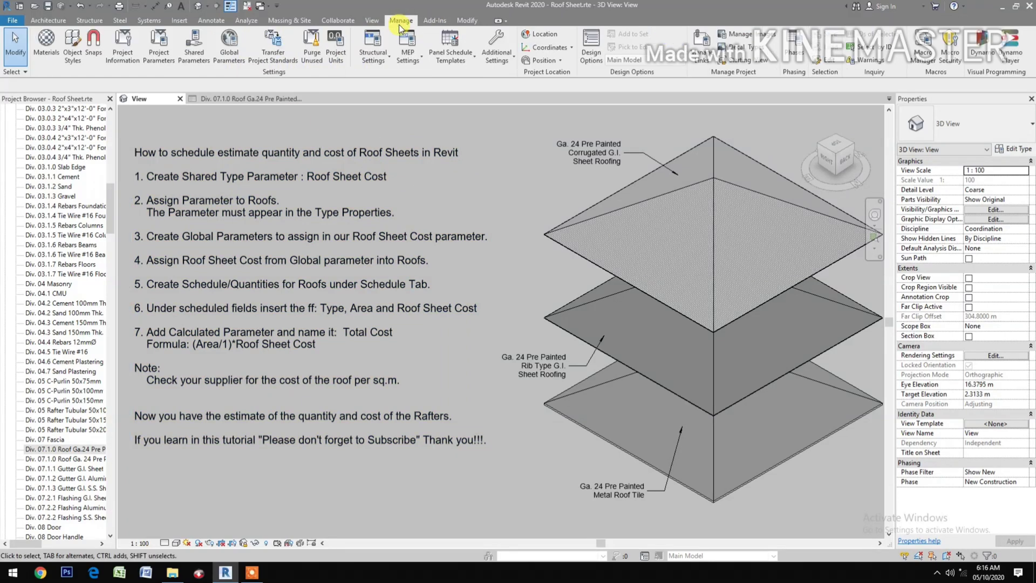
{"action": "left_click", "coordinate": [194, 50]}
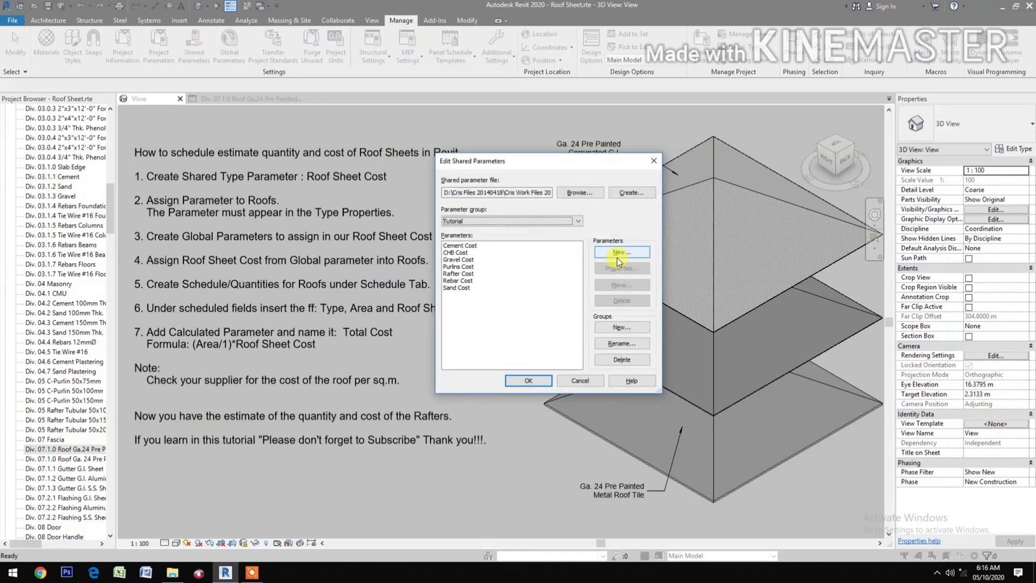
{"action": "left_click", "coordinate": [619, 256]}
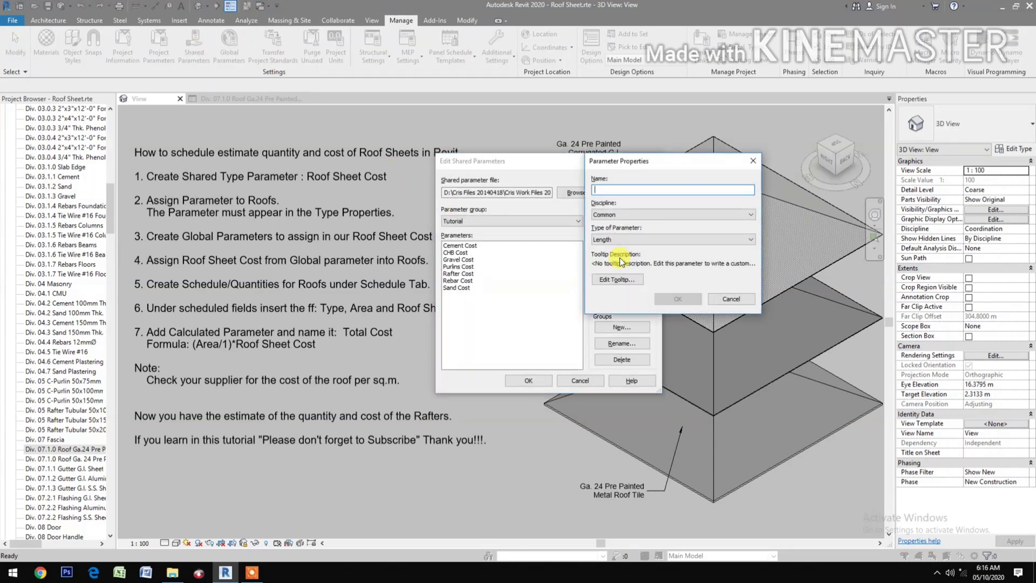
{"action": "type", "text": "Ro"}
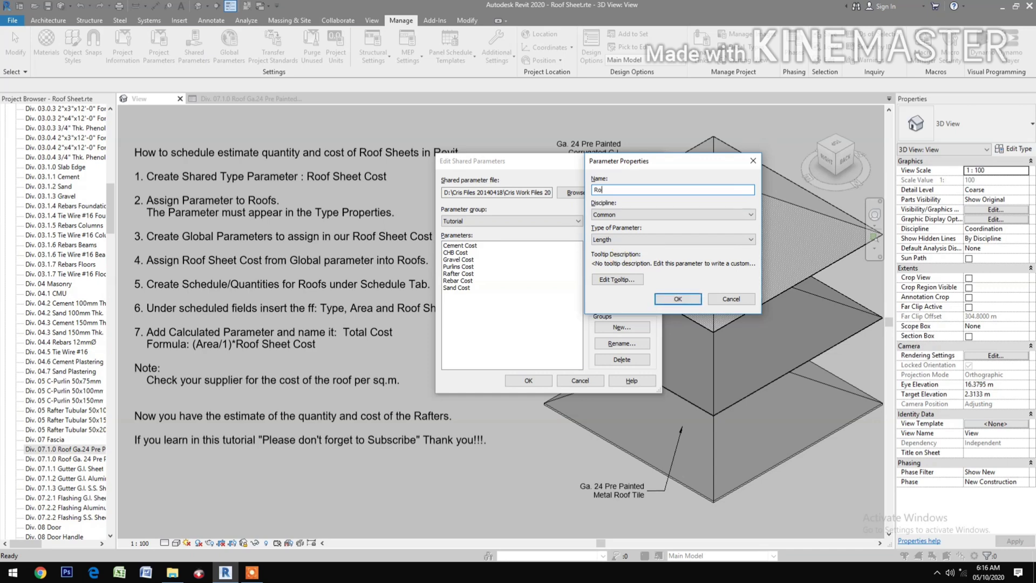
{"action": "type", "text": "of Sheet Cost"}
{"action": "left_click", "coordinate": [645, 237]}
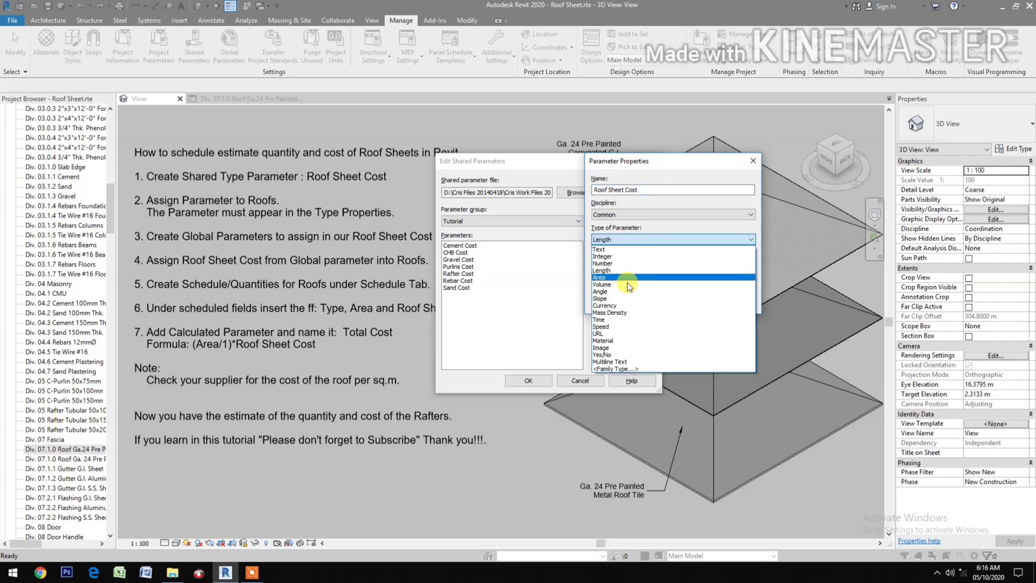
{"action": "left_click", "coordinate": [627, 305]}
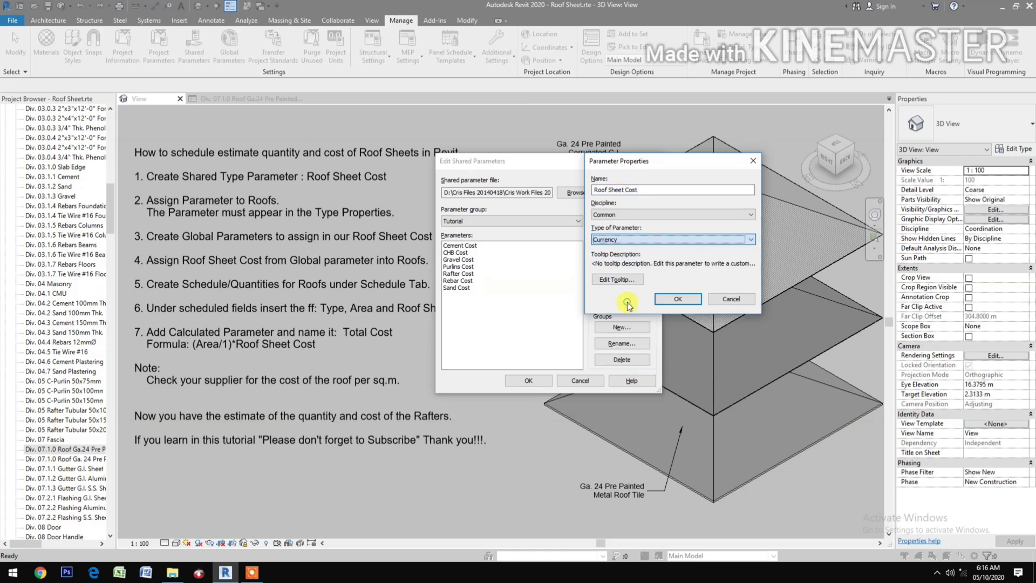
{"action": "left_click", "coordinate": [675, 299]}
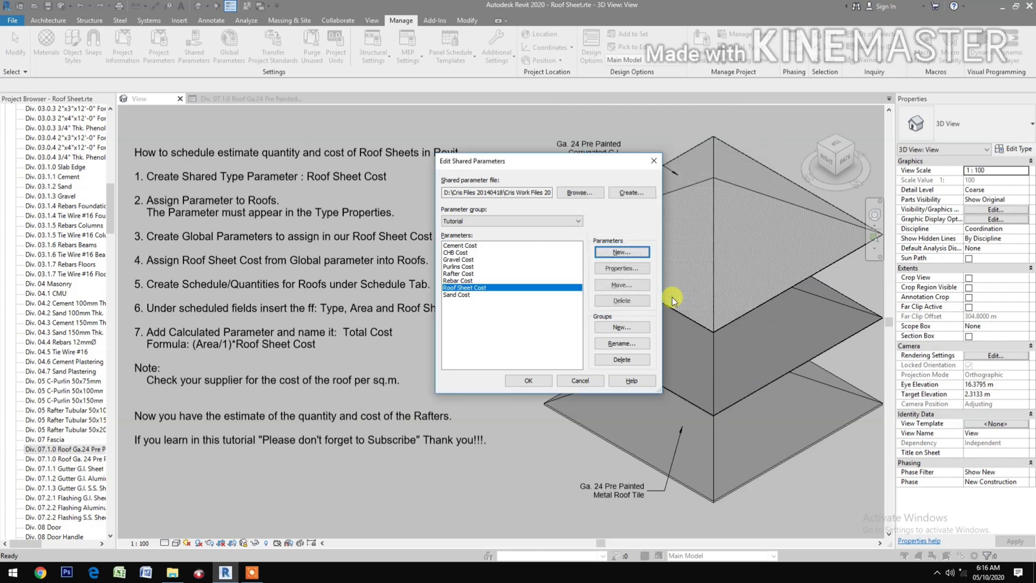
{"action": "left_click", "coordinate": [519, 381]}
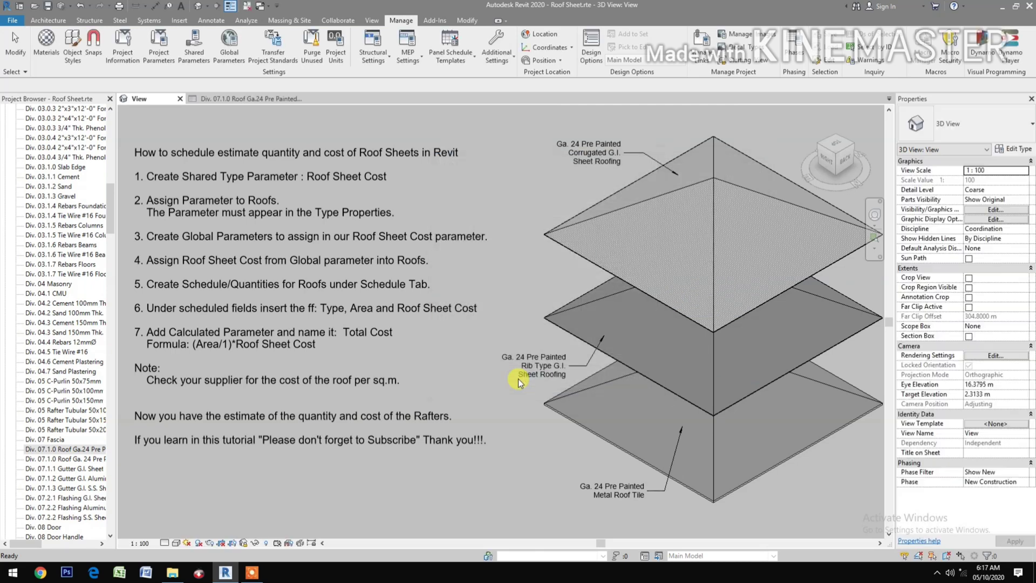
Start a new project parameter based on the shared parameter Roof Sheet Cost
{"action": "left_click", "coordinate": [162, 54]}
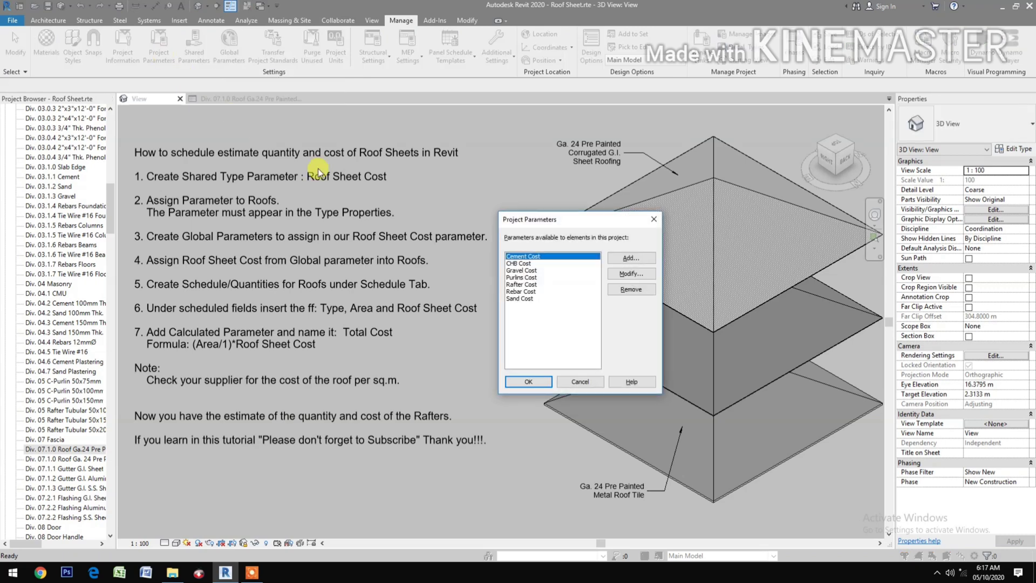
{"action": "left_click", "coordinate": [635, 258]}
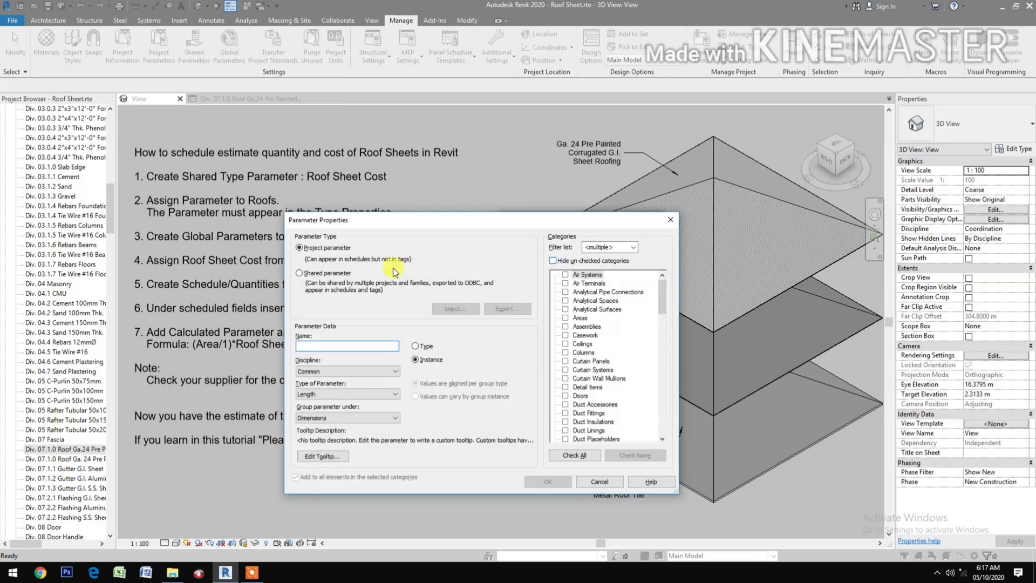
{"action": "left_click", "coordinate": [300, 273]}
{"action": "left_click", "coordinate": [464, 308]}
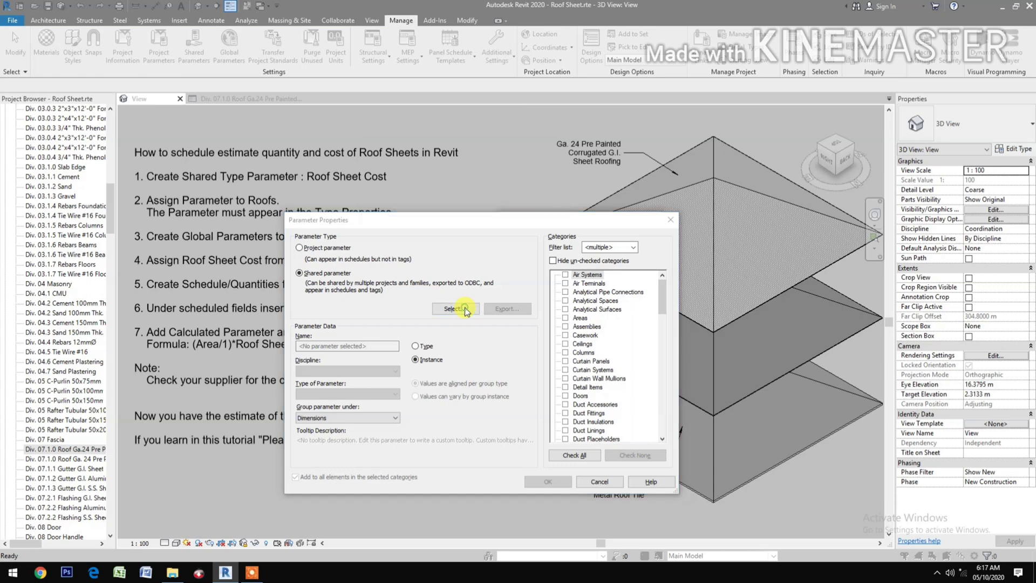
{"action": "left_click", "coordinate": [382, 261]}
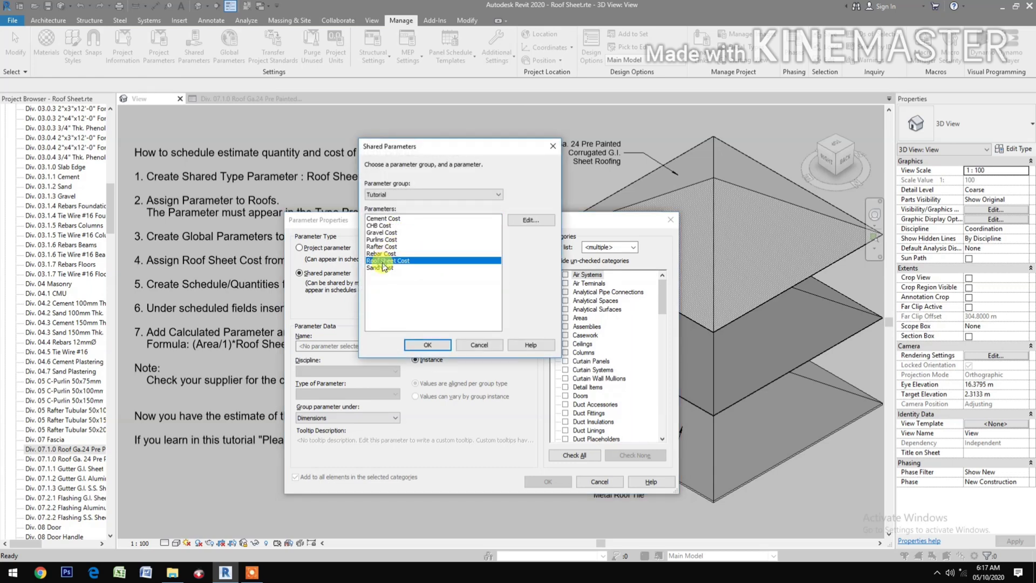
{"action": "left_click", "coordinate": [426, 345]}
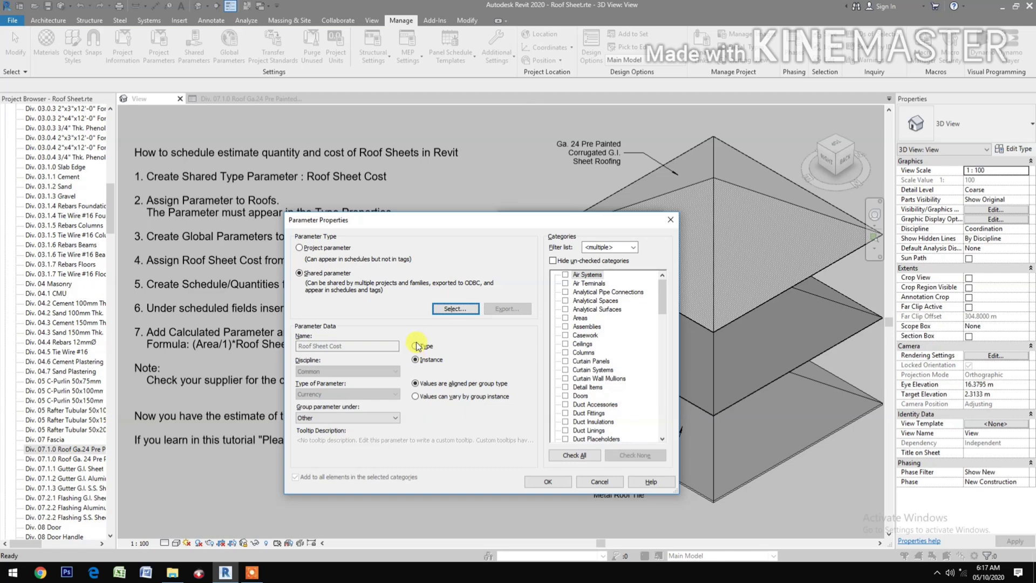
Make Roof Sheet Cost a type parameter grouped under Identity Data, assign it to the Roofs category and accept the project parameters
{"action": "left_click", "coordinate": [417, 345]}
{"action": "left_click", "coordinate": [374, 419]}
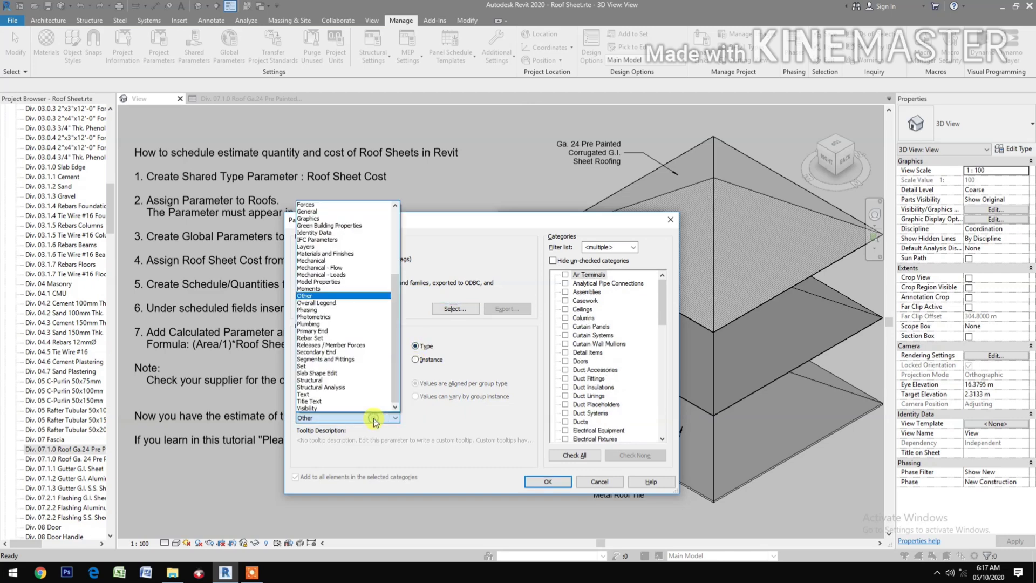
{"action": "left_click", "coordinate": [343, 233]}
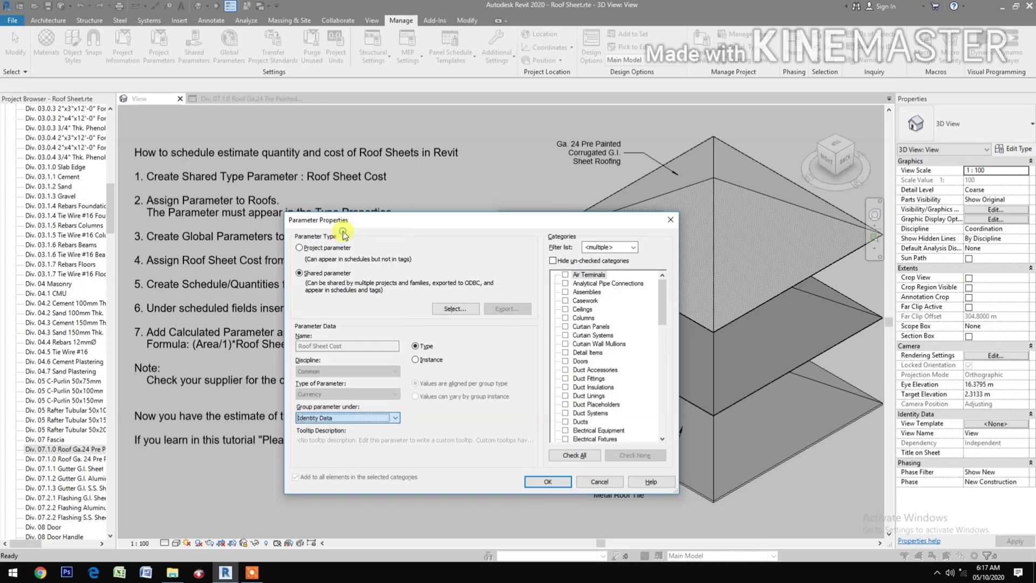
{"action": "scroll", "coordinate": [601, 369], "scroll_direction": "down", "scroll_amount": 7}
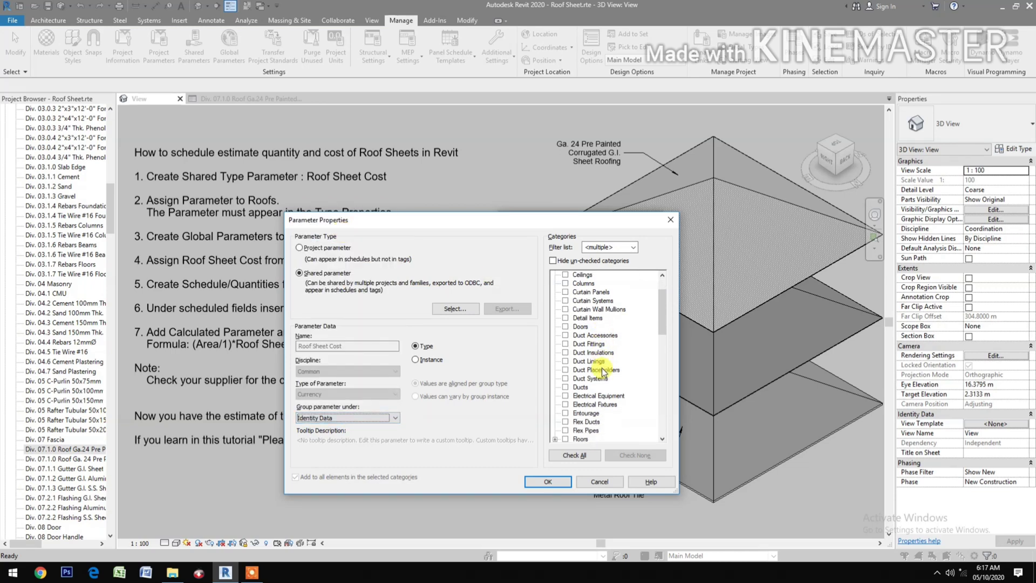
{"action": "scroll", "coordinate": [601, 367], "scroll_direction": "down", "scroll_amount": 5}
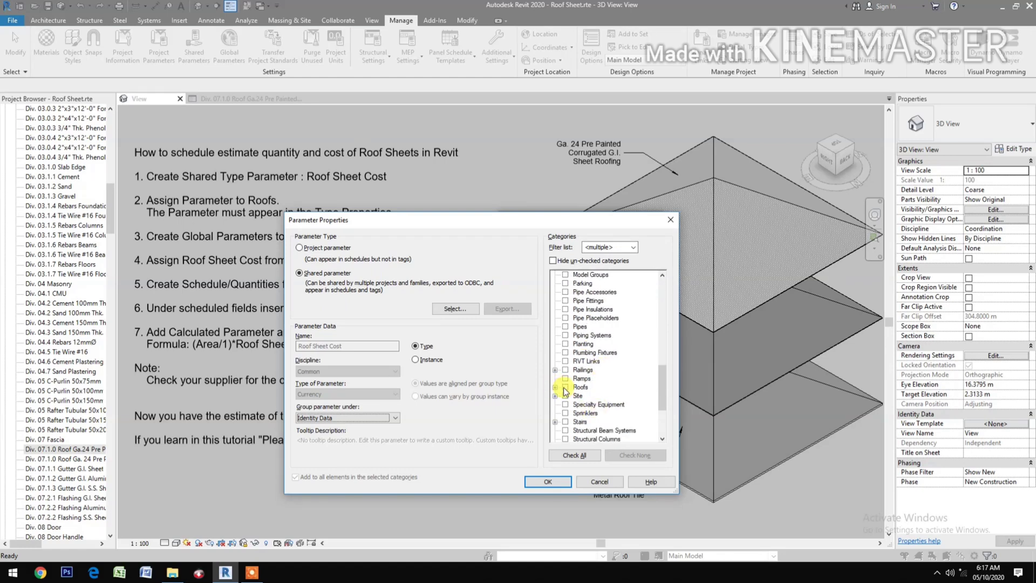
{"action": "left_click", "coordinate": [565, 387]}
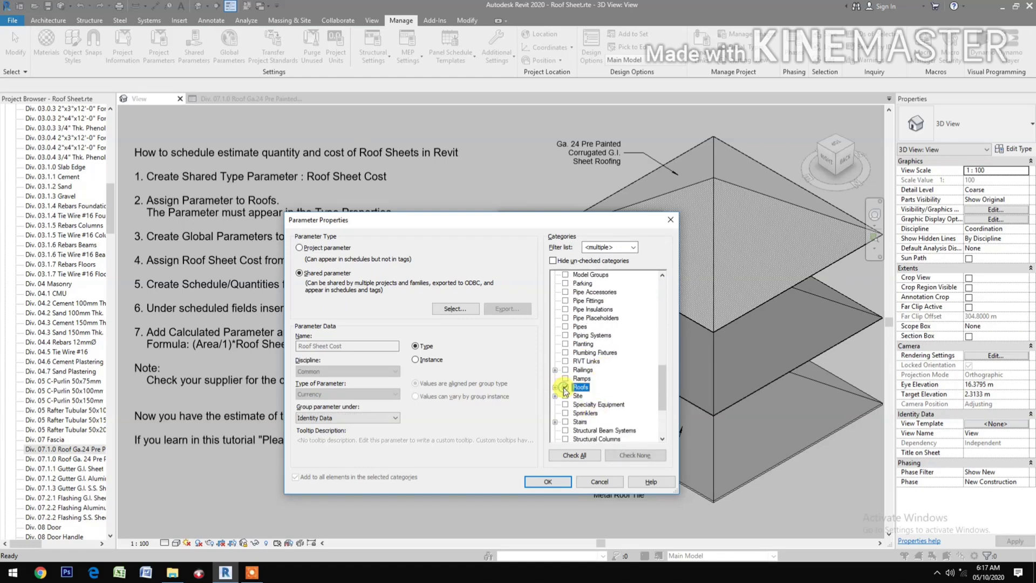
{"action": "left_click", "coordinate": [548, 482]}
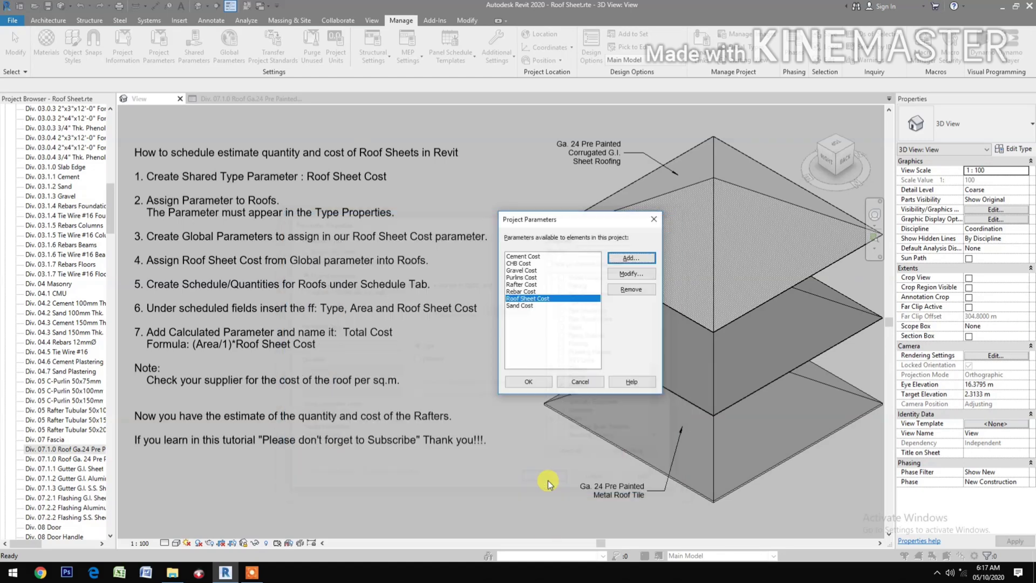
{"action": "left_click", "coordinate": [528, 382]}
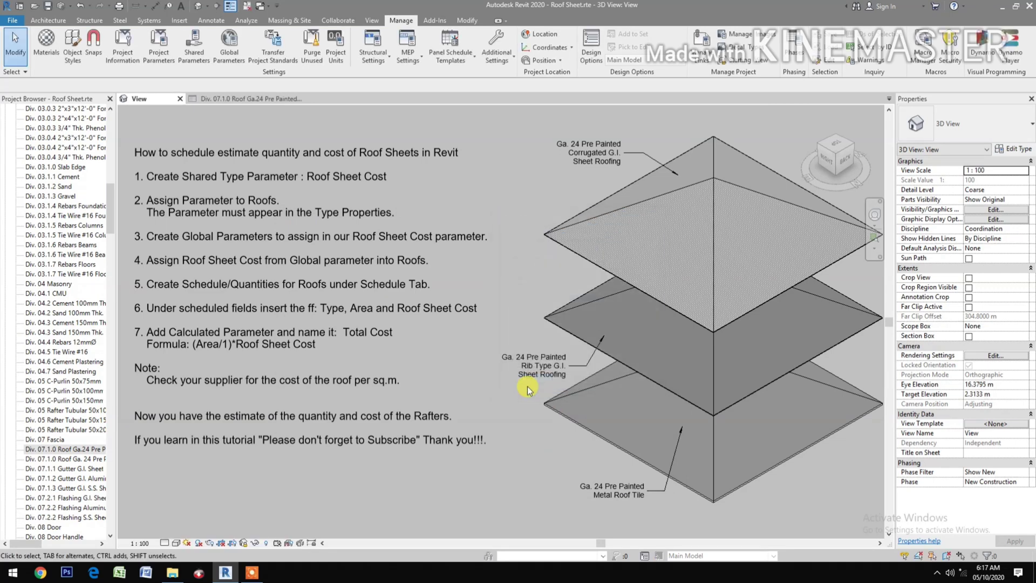
{"action": "left_click", "coordinate": [303, 296]}
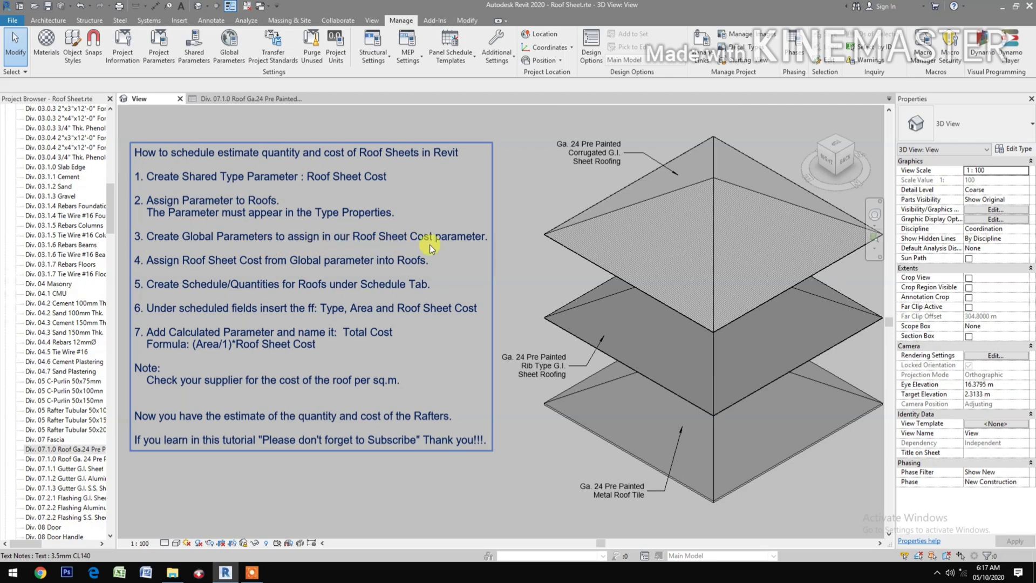
{"action": "left_click", "coordinate": [501, 209]}
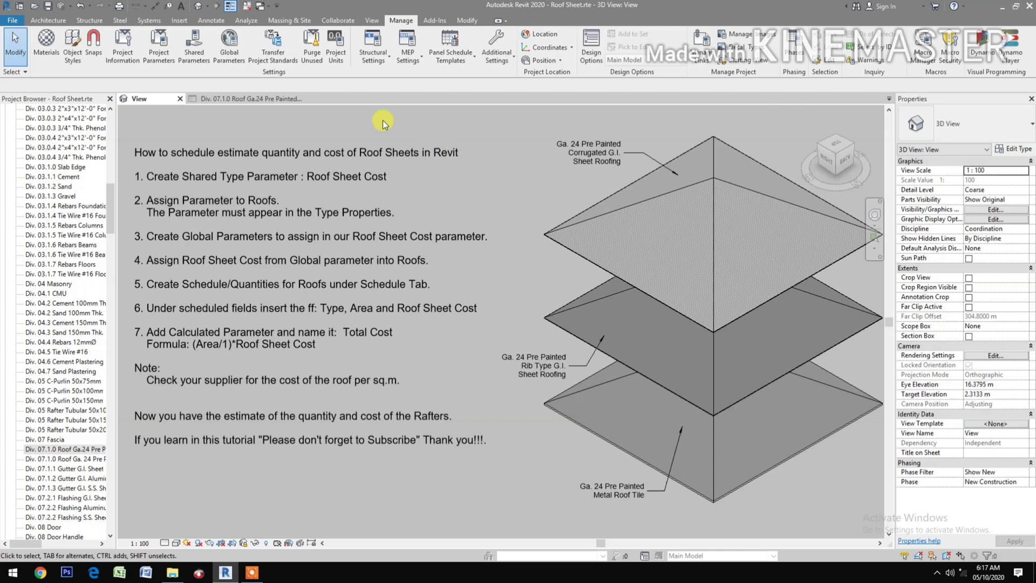
Create a global parameter named Ga. 24 Corr. Roof Cost of type Currency, grouped under Identity Data
{"action": "left_click", "coordinate": [230, 54]}
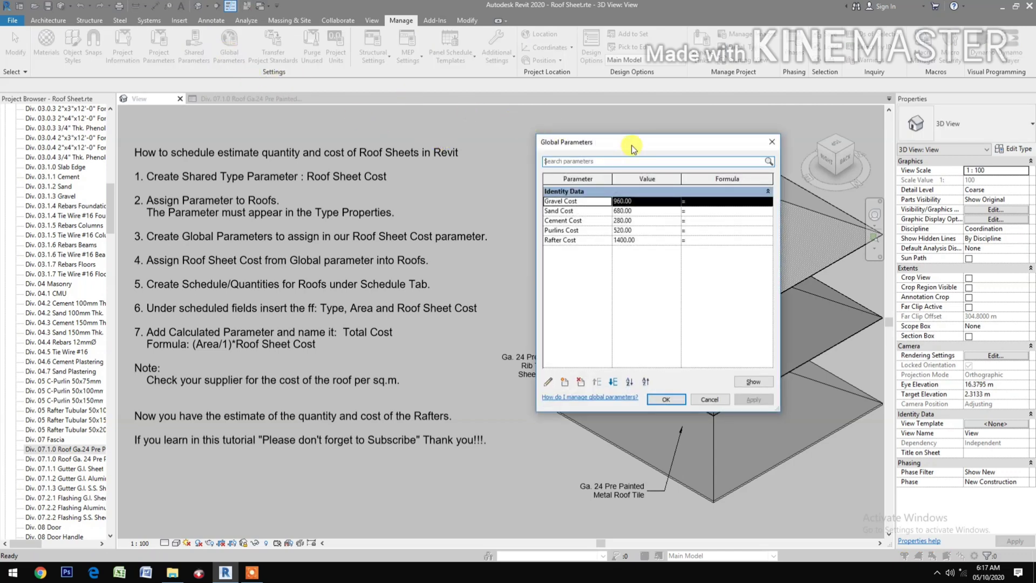
{"action": "left_click_drag", "start_coordinate": [632, 148], "coordinate": [378, 144]}
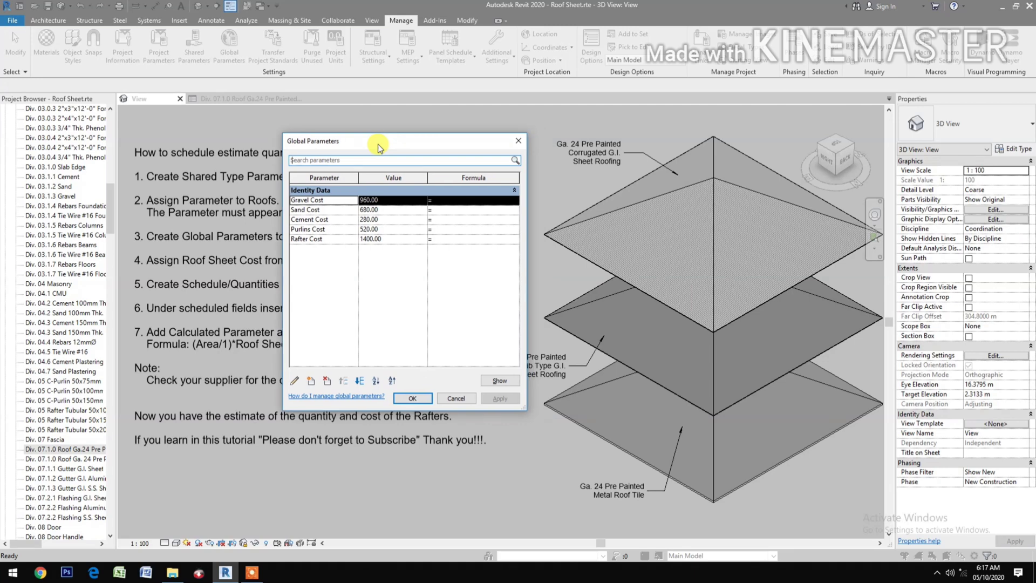
{"action": "left_click", "coordinate": [310, 381]}
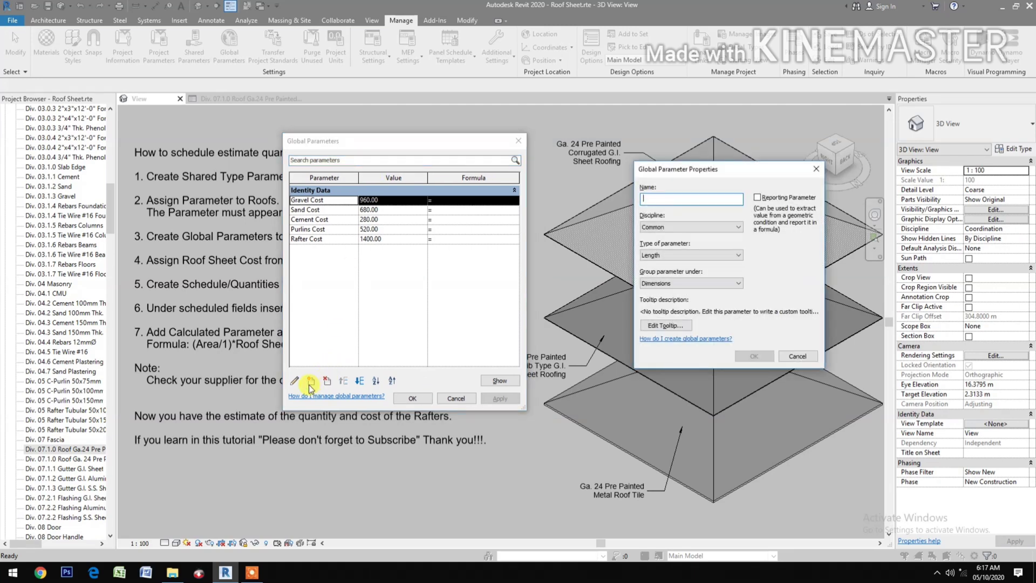
{"action": "left_click_drag", "start_coordinate": [724, 174], "coordinate": [396, 262]}
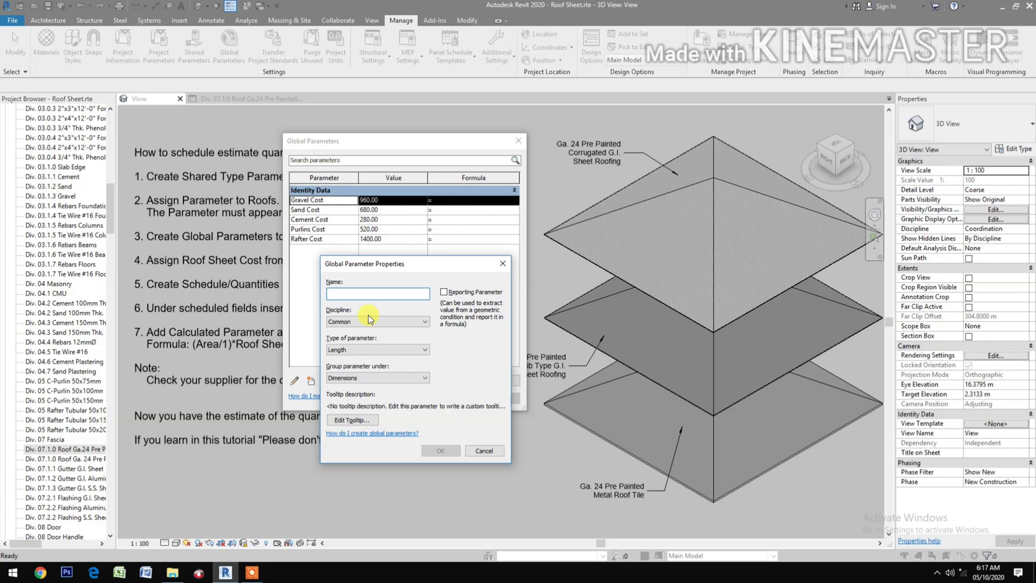
{"action": "type", "text": "Ga. 24"}
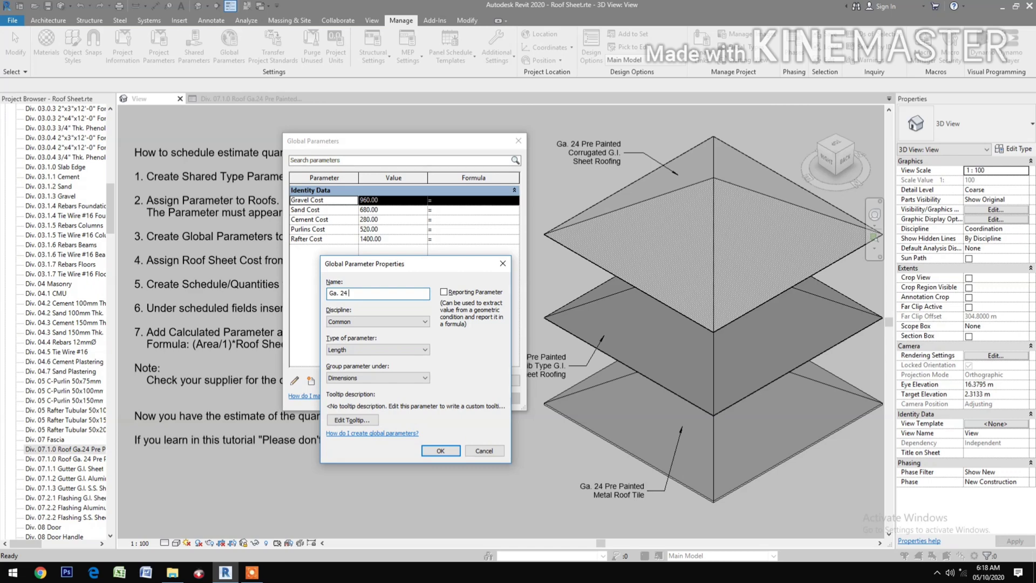
{"action": "type", "text": " Corr. Roof Cos"}
{"action": "left_click", "coordinate": [398, 349]}
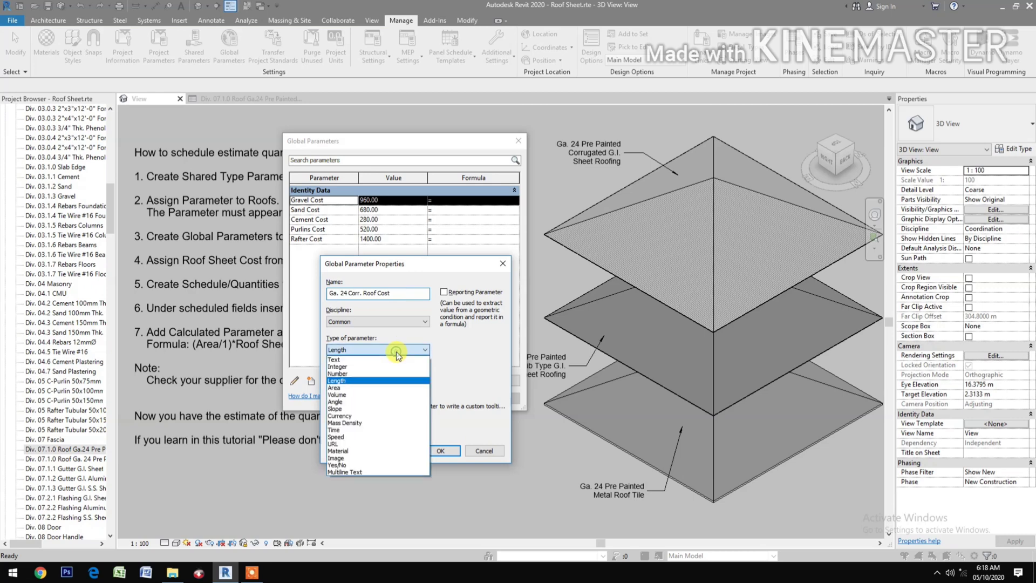
{"action": "left_click", "coordinate": [361, 415]}
{"action": "left_click", "coordinate": [375, 378]}
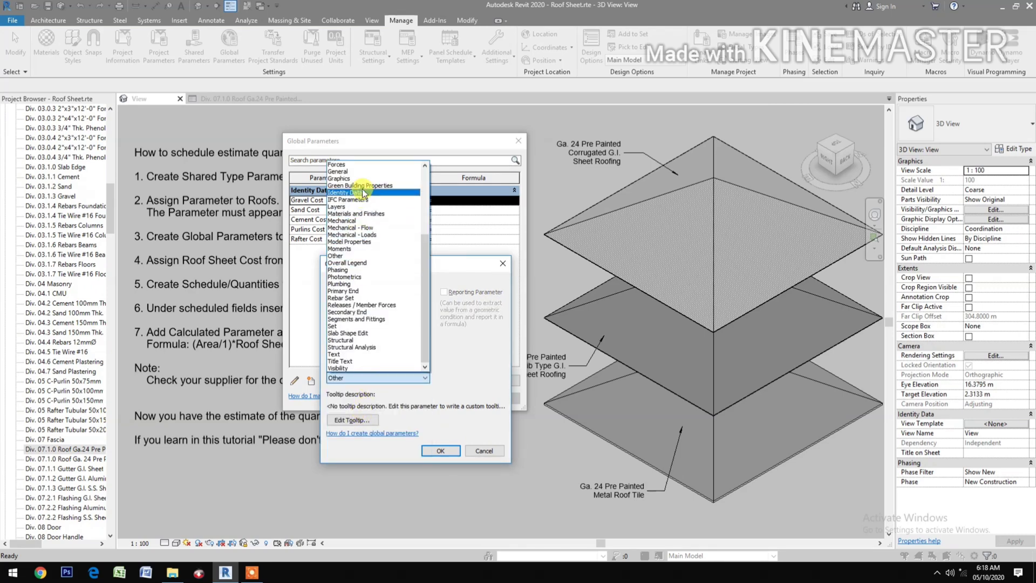
{"action": "left_click", "coordinate": [364, 193]}
{"action": "left_click", "coordinate": [437, 450]}
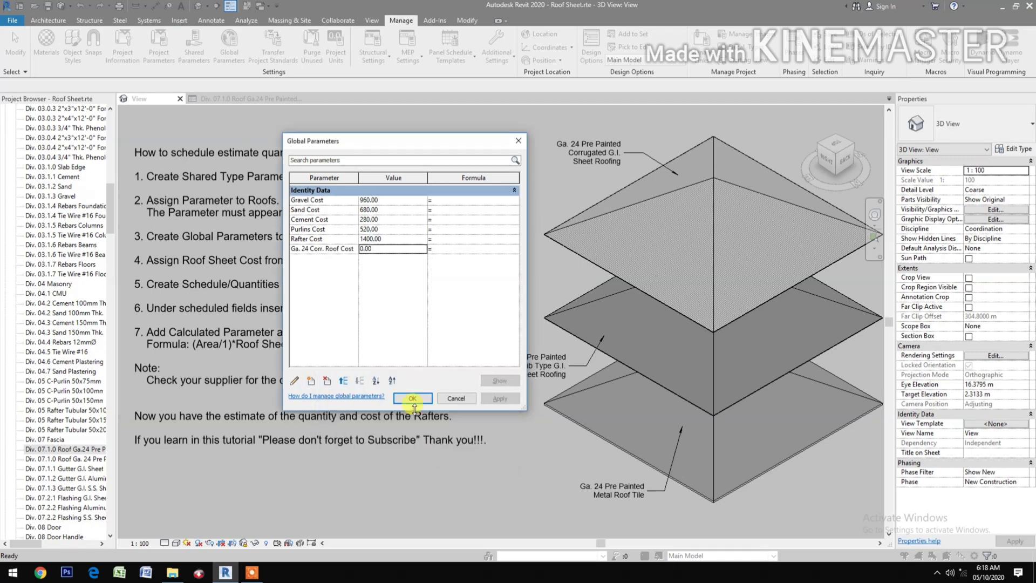
Create a global parameter named Ga. 24 Rib Type Roof Cost of type Currency, grouped under Identity Data
{"action": "left_click", "coordinate": [313, 382]}
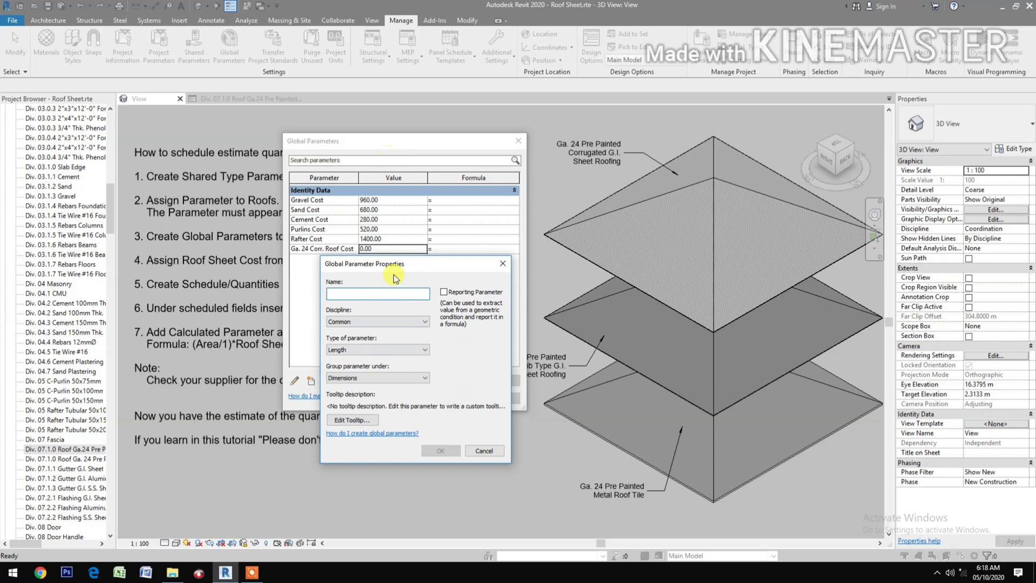
{"action": "left_click_drag", "start_coordinate": [397, 267], "coordinate": [378, 248]}
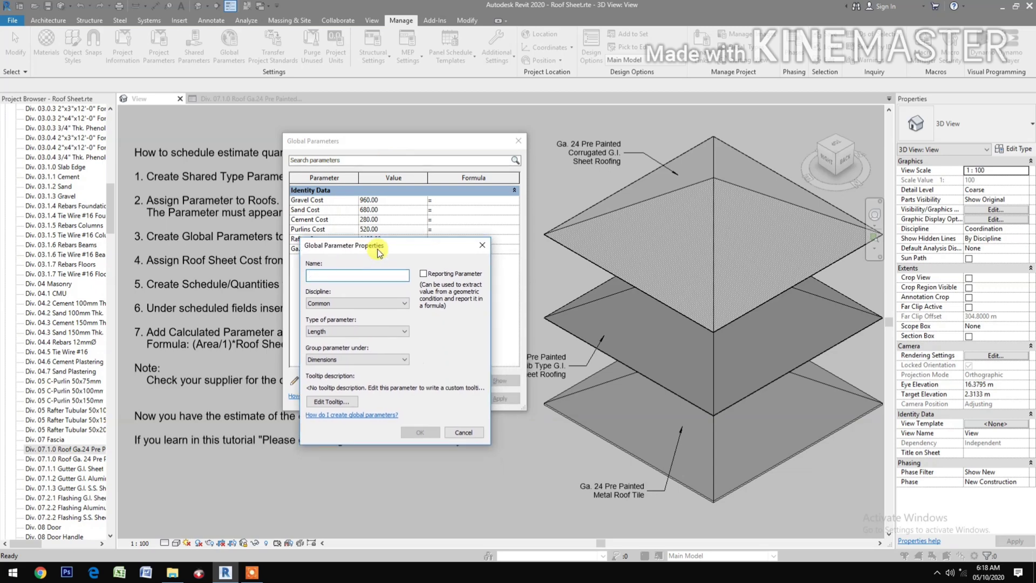
{"action": "type", "text": "Ga. @4"}
{"action": "key", "text": "BackSpace"}
{"action": "type", "text": "Rib Type R"}
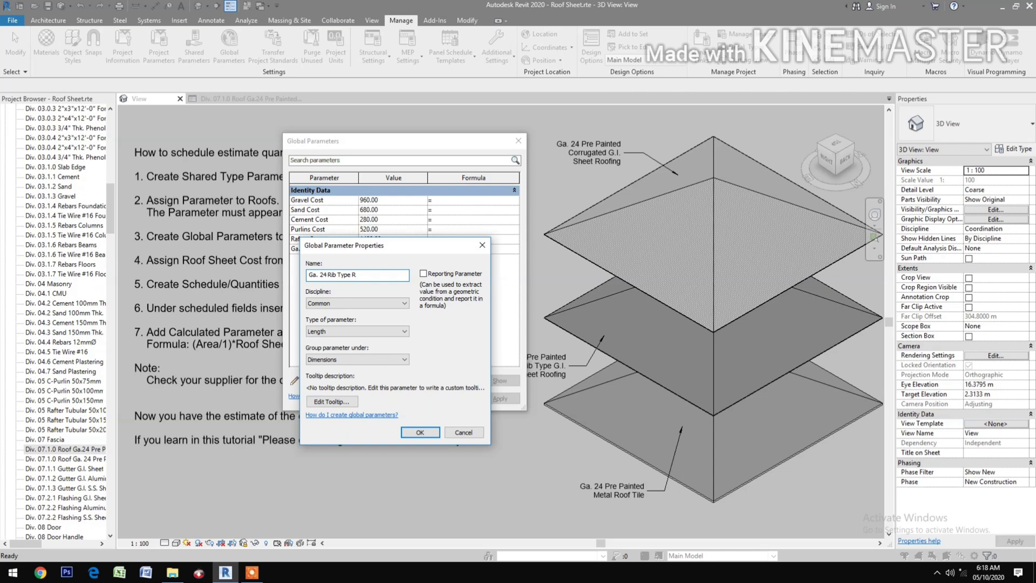
{"action": "type", "text": "oof Cost"}
{"action": "left_click", "coordinate": [368, 331]}
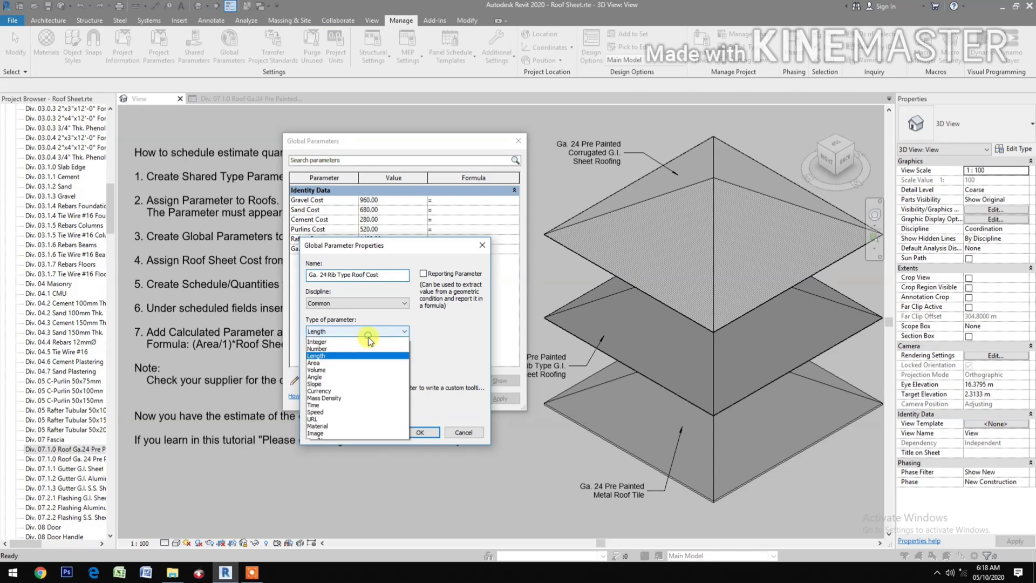
{"action": "left_click", "coordinate": [344, 398]}
{"action": "left_click", "coordinate": [359, 360]}
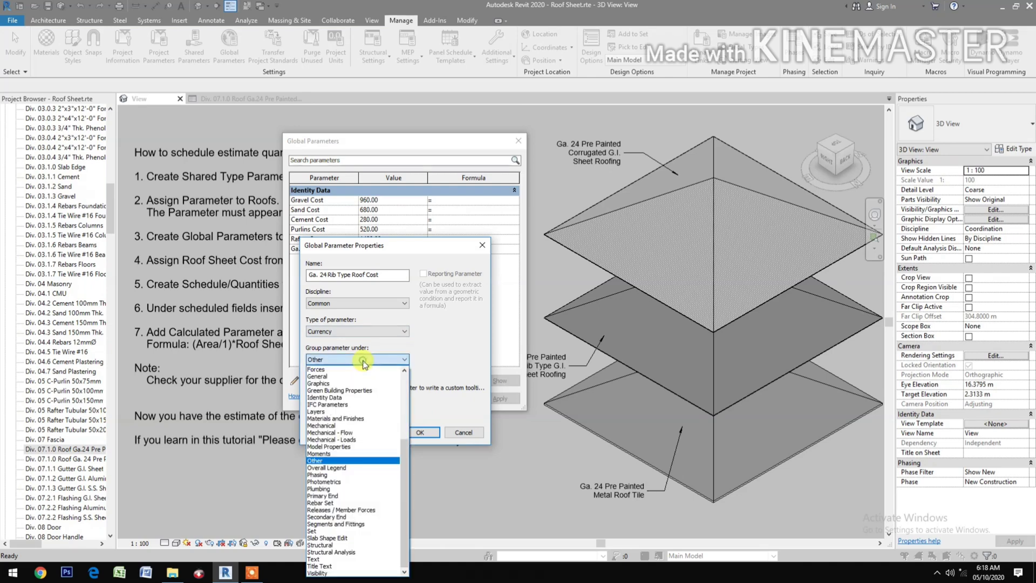
{"action": "left_click", "coordinate": [354, 399]}
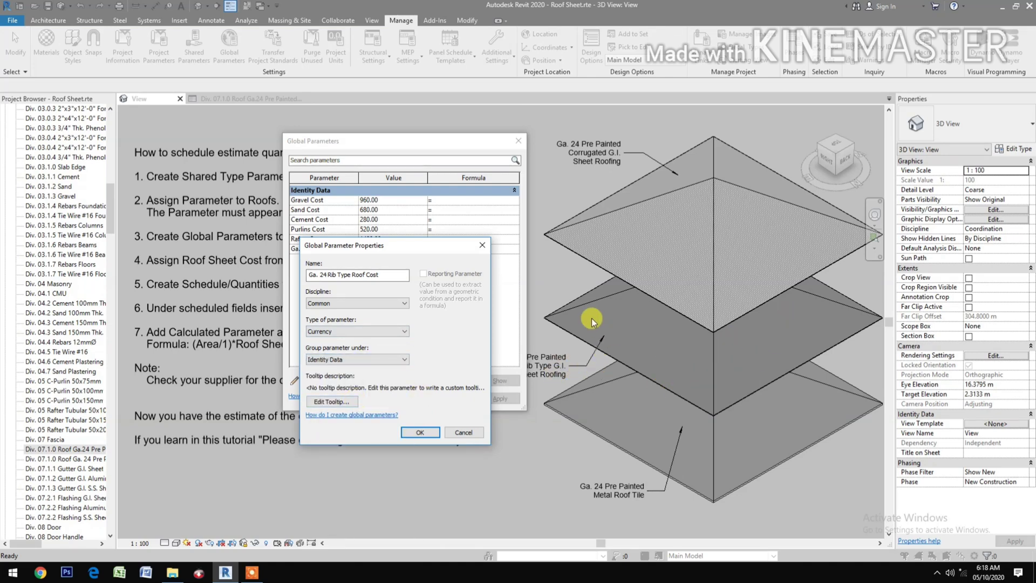
{"action": "left_click", "coordinate": [408, 432]}
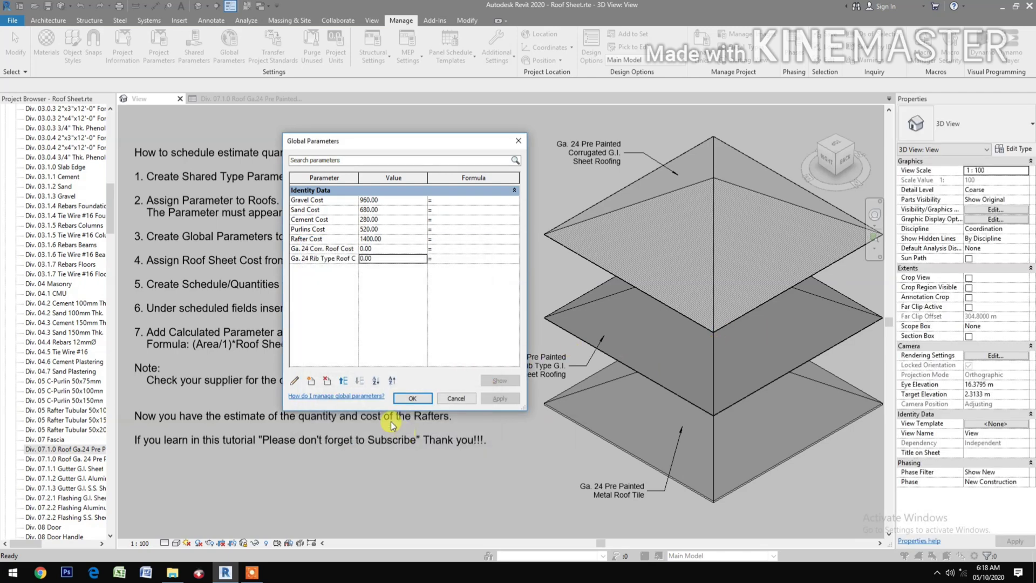
Create a global parameter named Ga. 24 Metal Roof Tile Cost of type Currency under Identity Data and accept the global parameters
{"action": "left_click", "coordinate": [308, 382]}
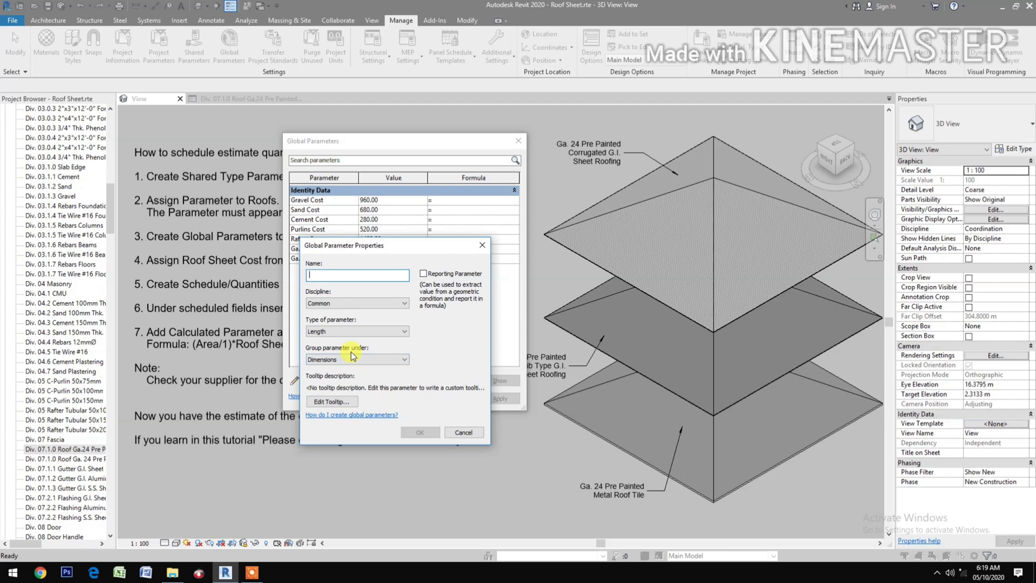
{"action": "type", "text": "Ga. 24 Metal R"}
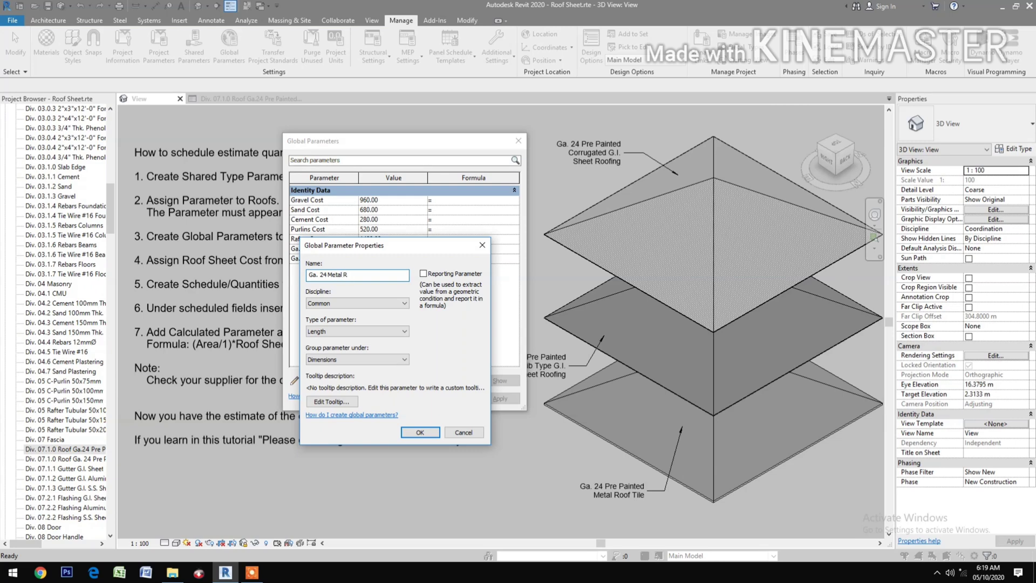
{"action": "type", "text": "oof Tile Cost"}
{"action": "left_click", "coordinate": [334, 332]}
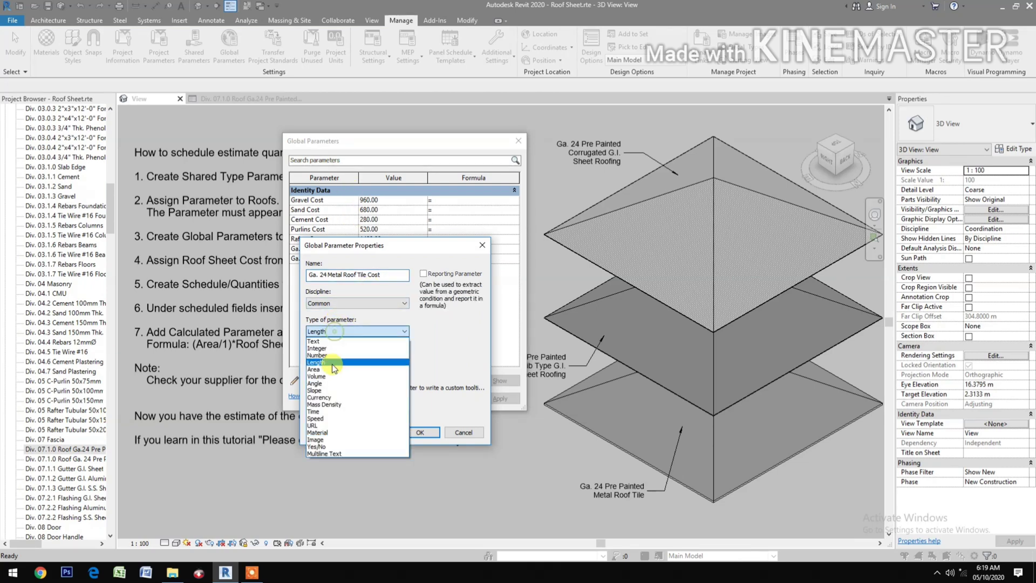
{"action": "left_click", "coordinate": [335, 397]}
{"action": "left_click", "coordinate": [372, 360]}
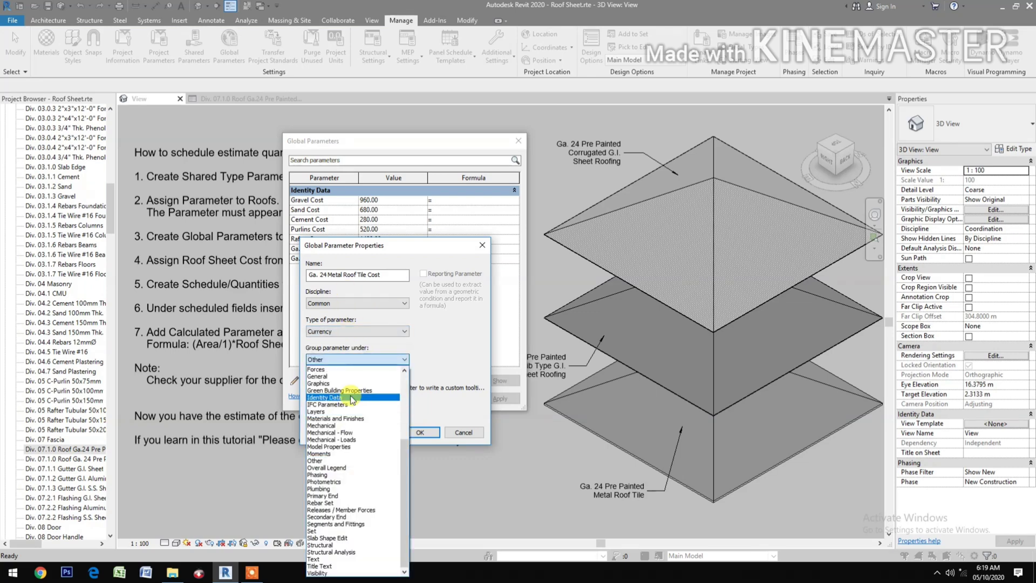
{"action": "left_click", "coordinate": [335, 394]}
{"action": "left_click", "coordinate": [408, 432]}
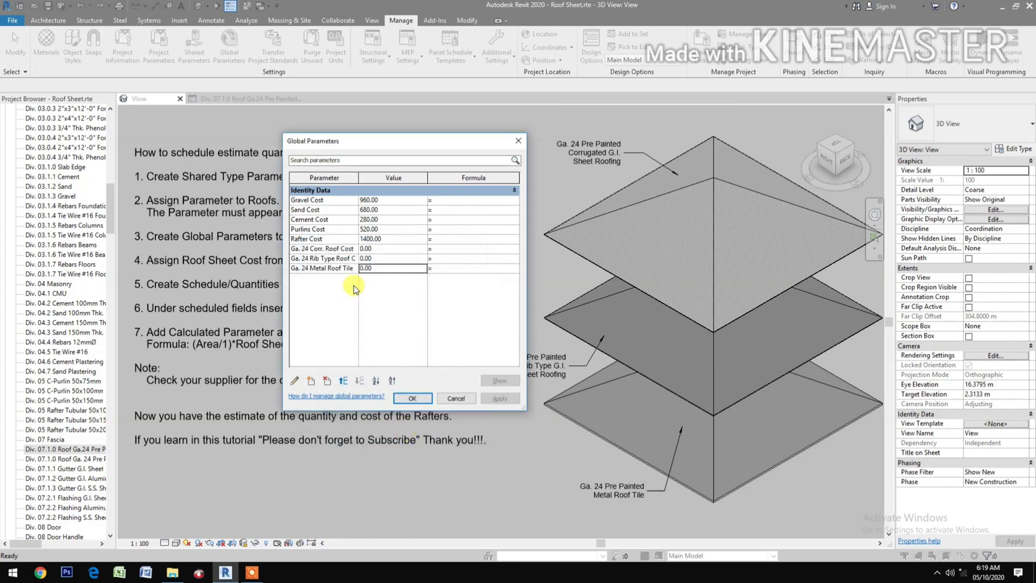
{"action": "left_click", "coordinate": [410, 398]}
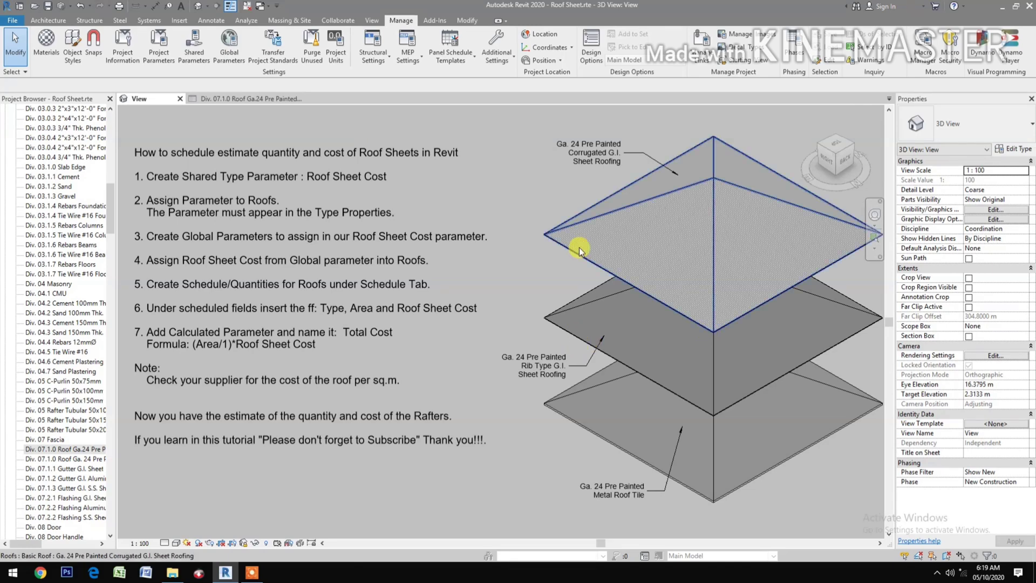
Set the global parameters Ga. 24 Corr. Roof Cost to 260, Ga. 24 Rib Type Roof Cost to 280 and Ga. 24 Metal Roof Tile Cost to 300
{"action": "left_click", "coordinate": [225, 62]}
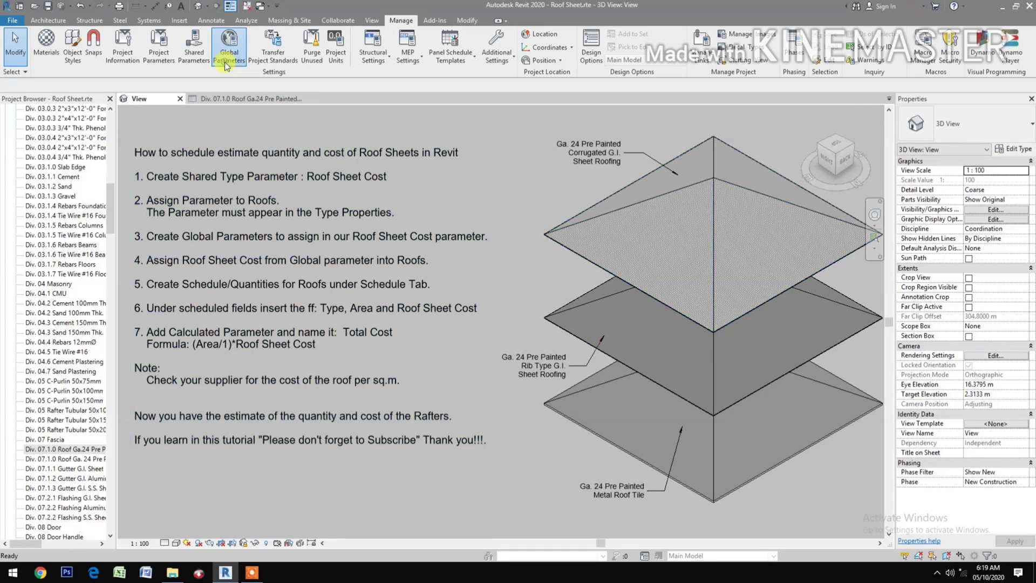
{"action": "left_click", "coordinate": [378, 248]}
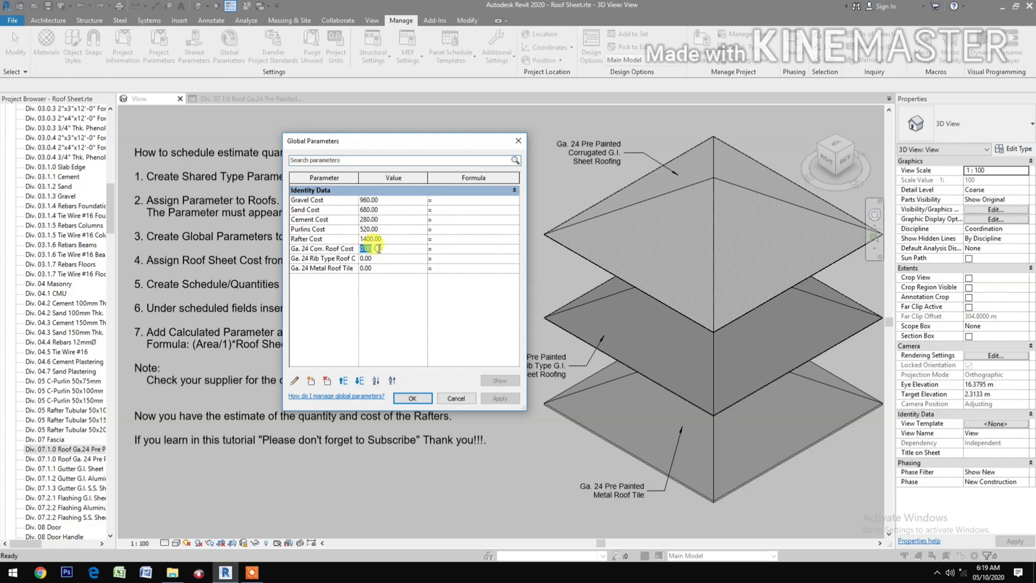
{"action": "type", "text": "260"}
{"action": "left_click", "coordinate": [389, 259]}
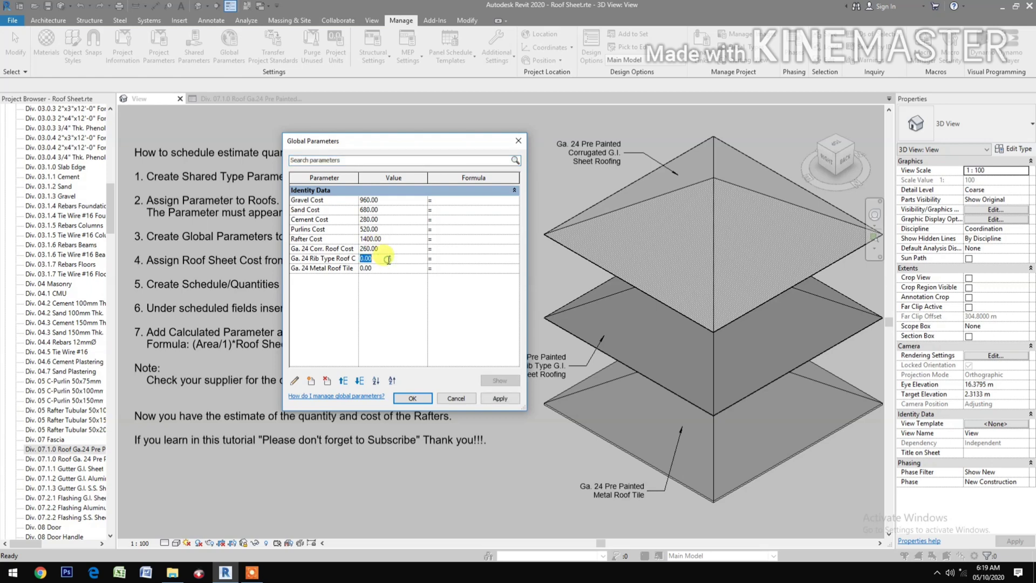
{"action": "type", "text": "280"}
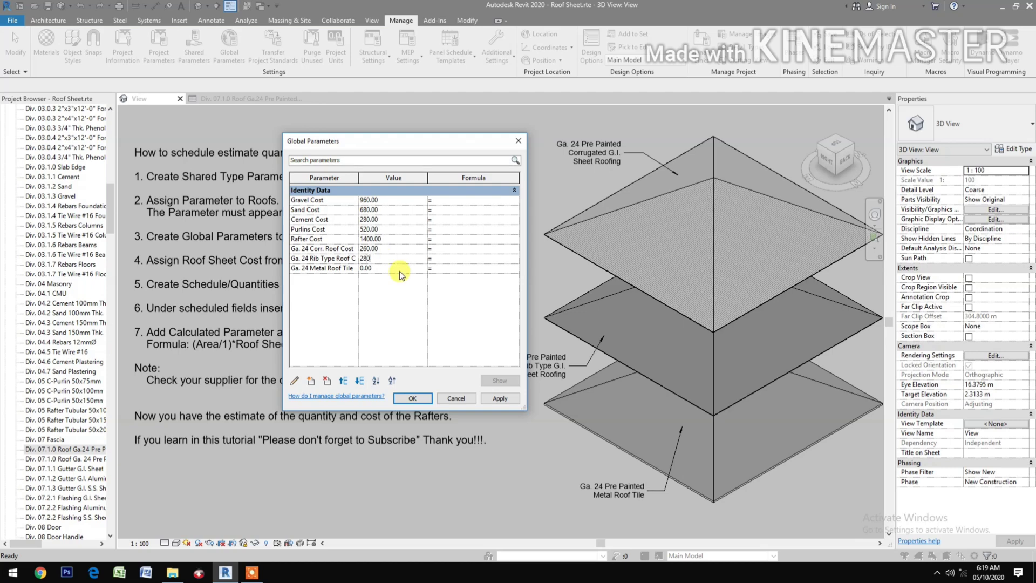
{"action": "left_click", "coordinate": [401, 269]}
{"action": "type", "text": "300"}
{"action": "left_click", "coordinate": [407, 299]}
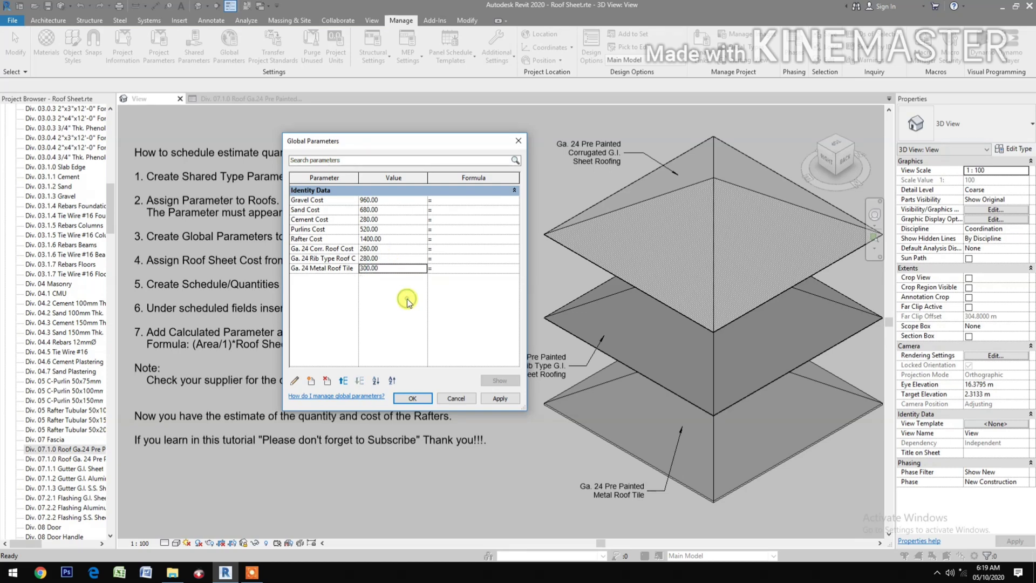
{"action": "left_click", "coordinate": [495, 400]}
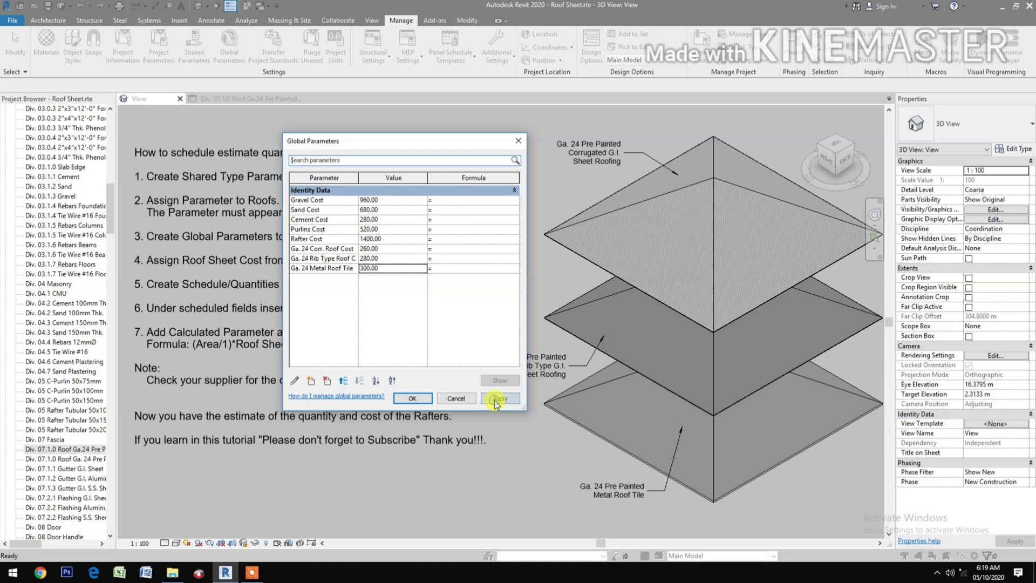
{"action": "left_click", "coordinate": [411, 399]}
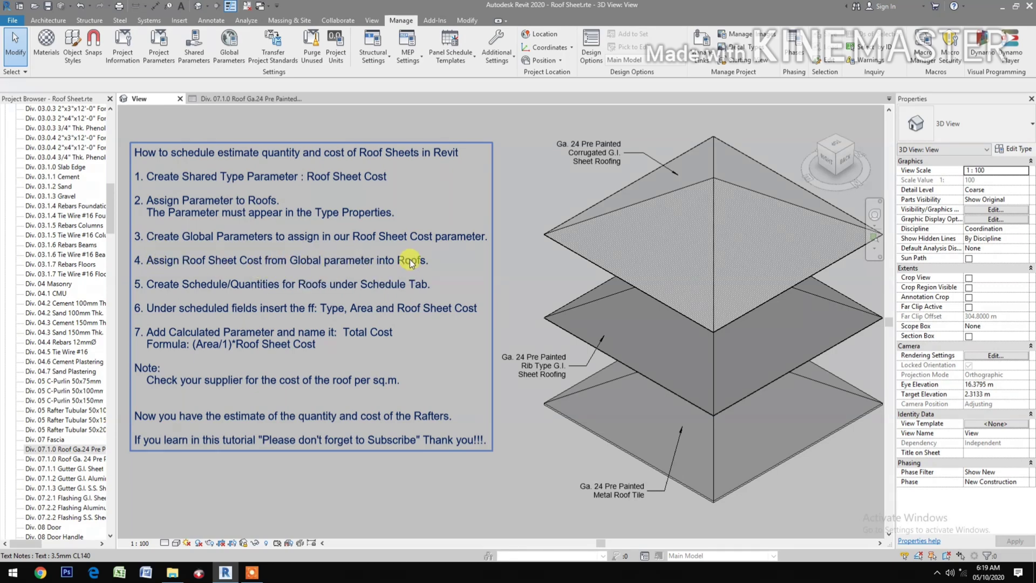
Associate the corrugated roof type's Roof Sheet Cost with the global parameter Ga. 24 Corr. Roof Cost
{"action": "left_click", "coordinate": [564, 236]}
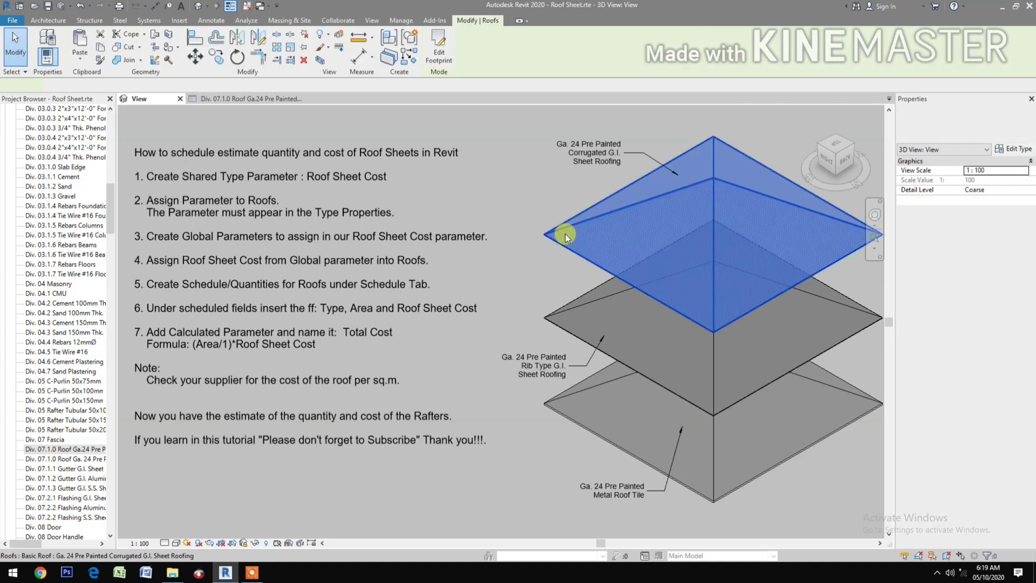
{"action": "left_click", "coordinate": [1013, 150]}
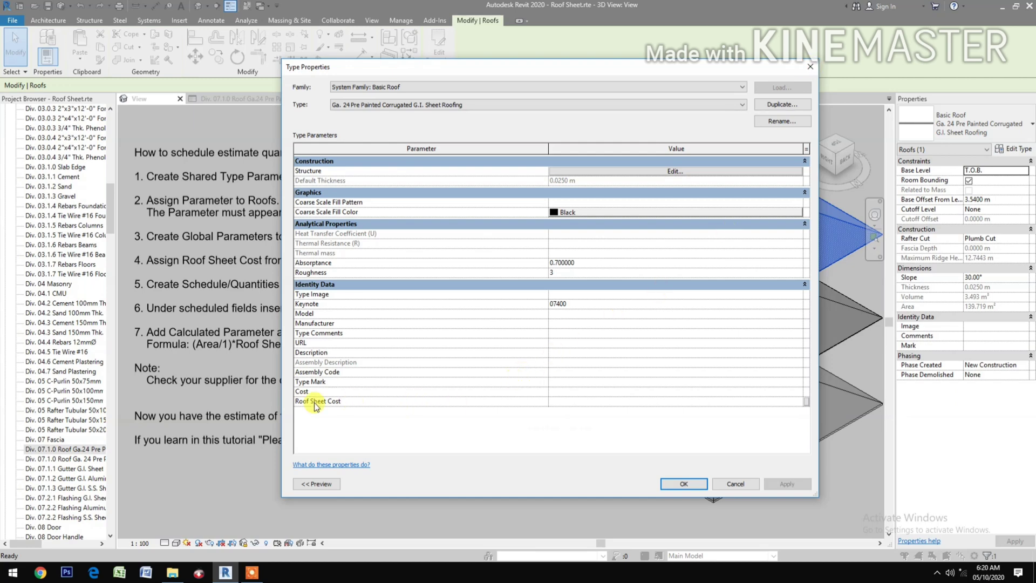
{"action": "left_click", "coordinate": [806, 402]}
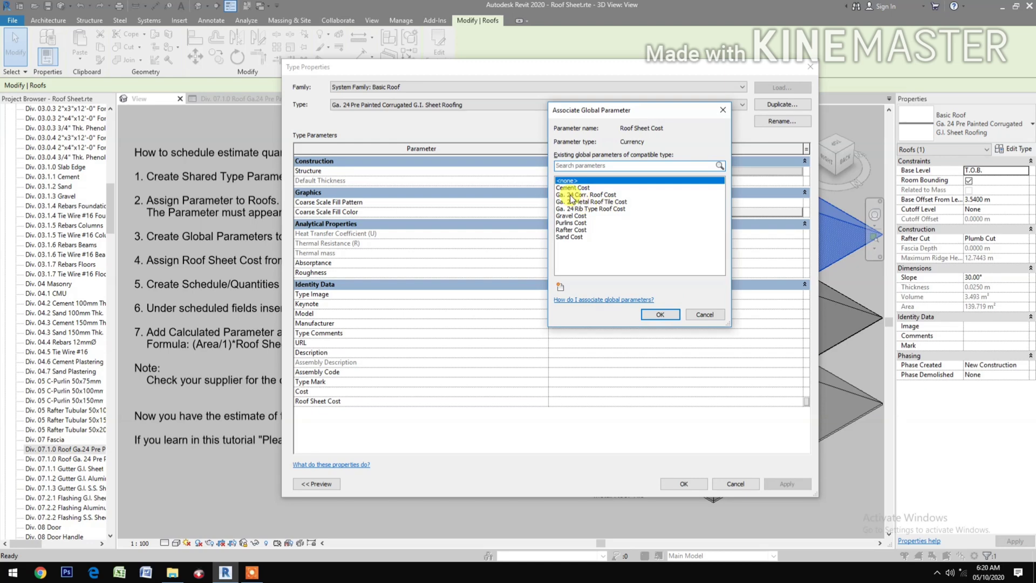
{"action": "left_click", "coordinate": [580, 195]}
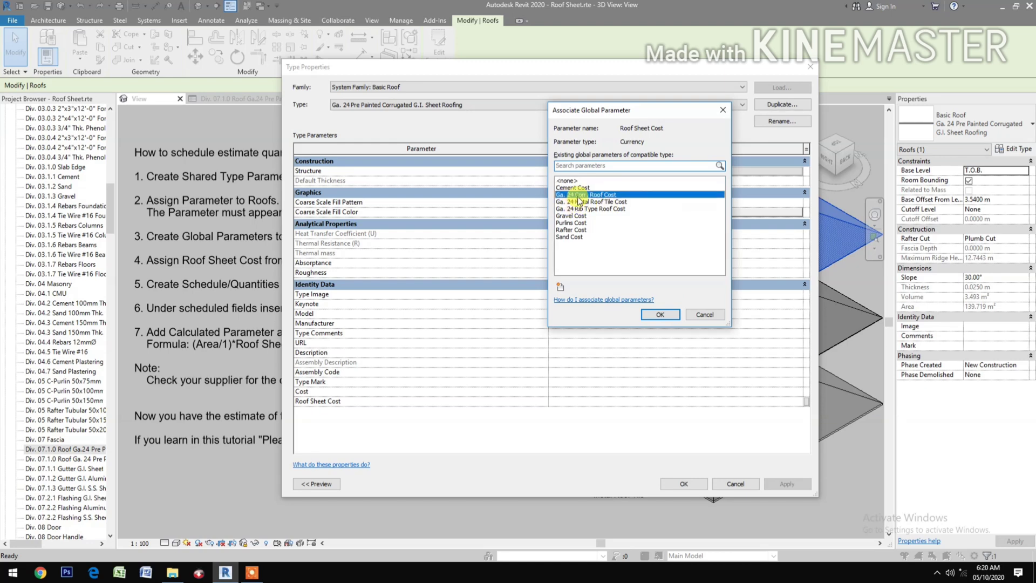
{"action": "left_click", "coordinate": [663, 315]}
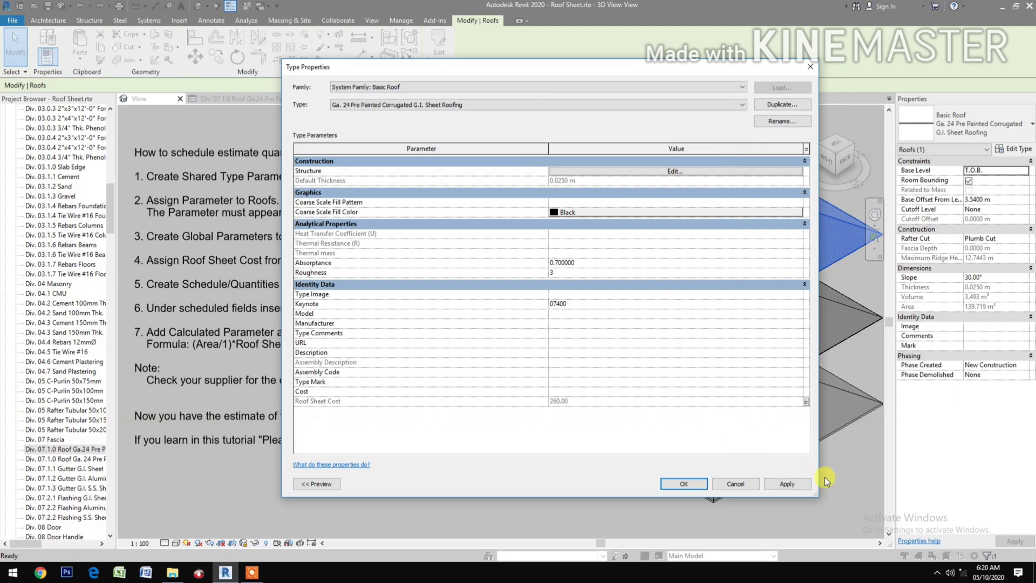
{"action": "left_click", "coordinate": [808, 485]}
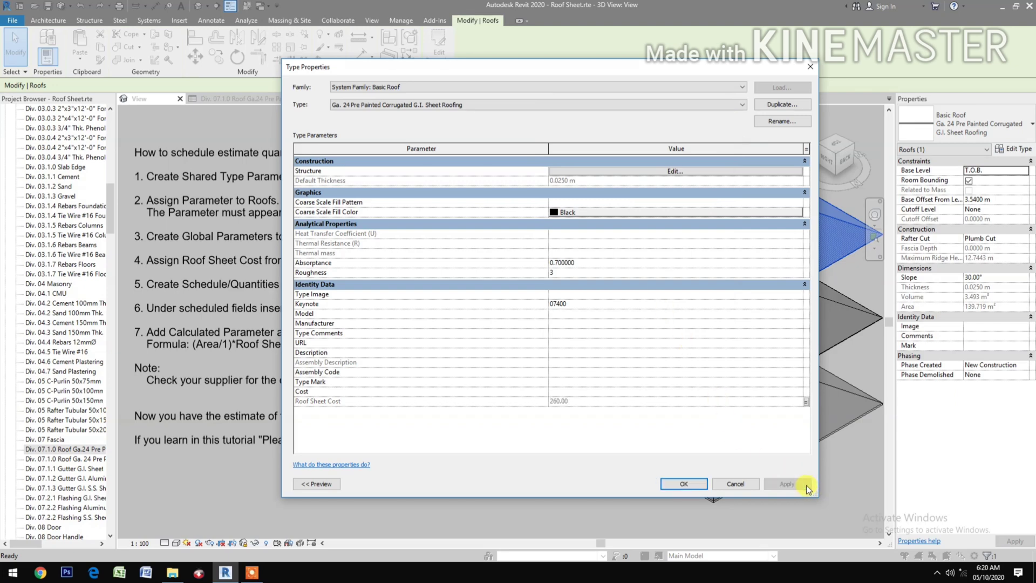
{"action": "left_click", "coordinate": [684, 485]}
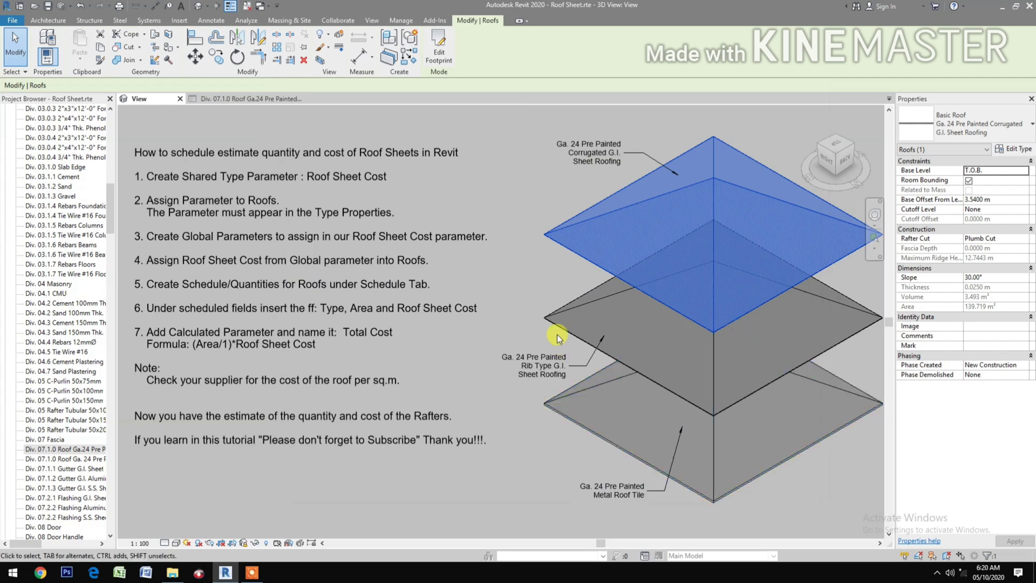
{"action": "key", "text": "Escape"}
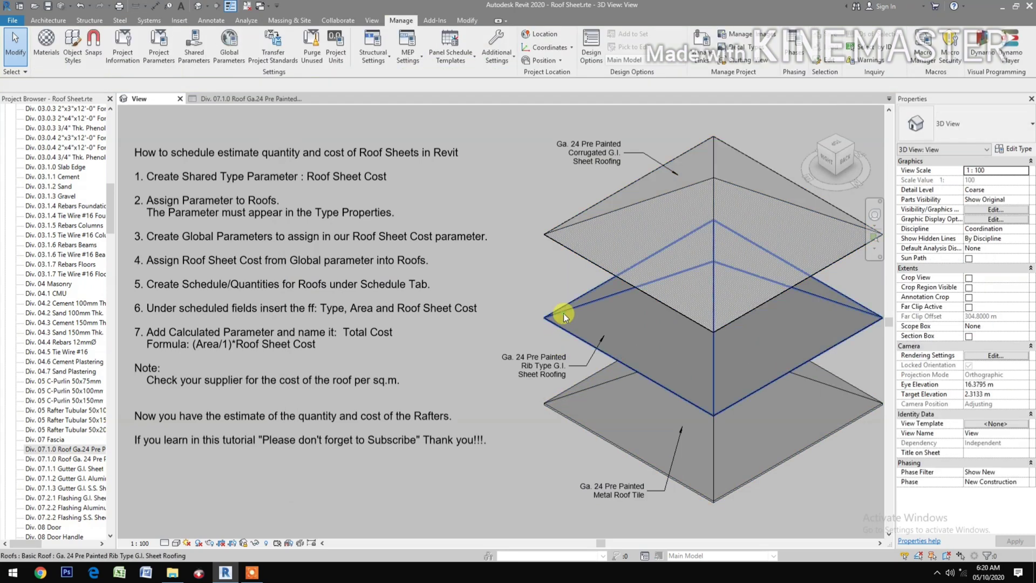
Associate the rib type roof's Roof Sheet Cost type parameter with the global parameter Ga. 24 Rib Type Roof Cost
{"action": "left_click", "coordinate": [563, 313]}
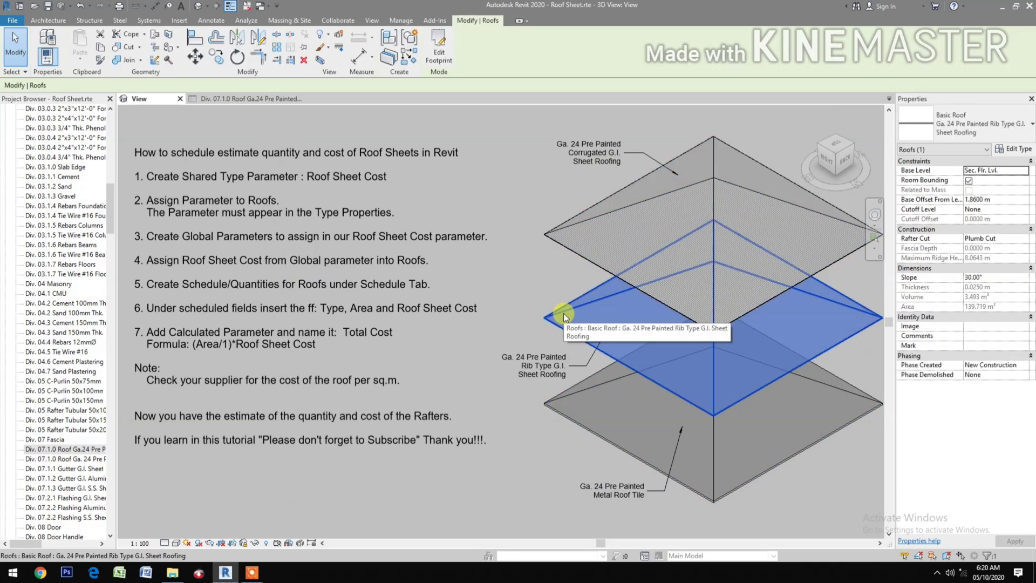
{"action": "left_click", "coordinate": [1014, 149]}
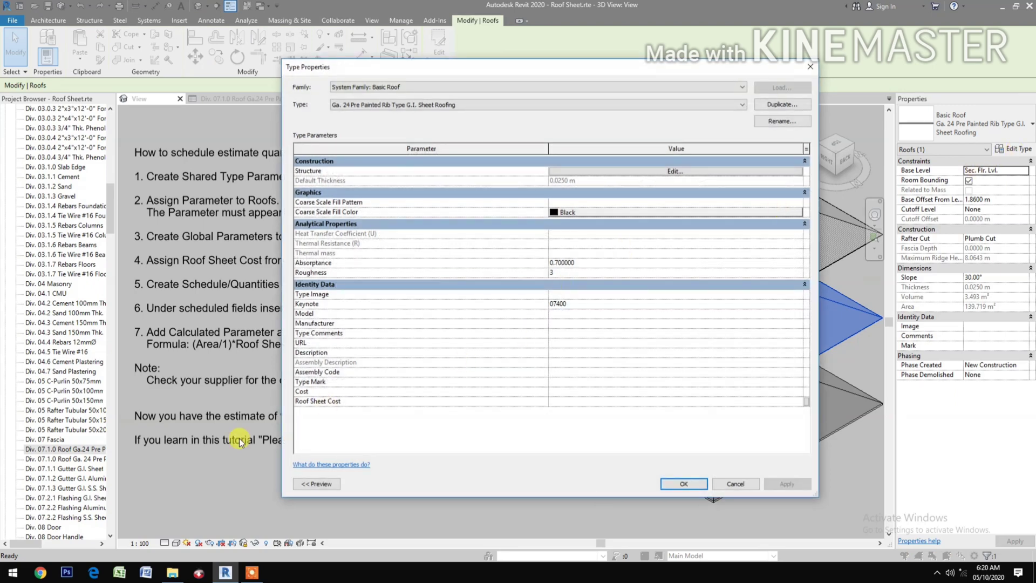
{"action": "left_click", "coordinate": [808, 402]}
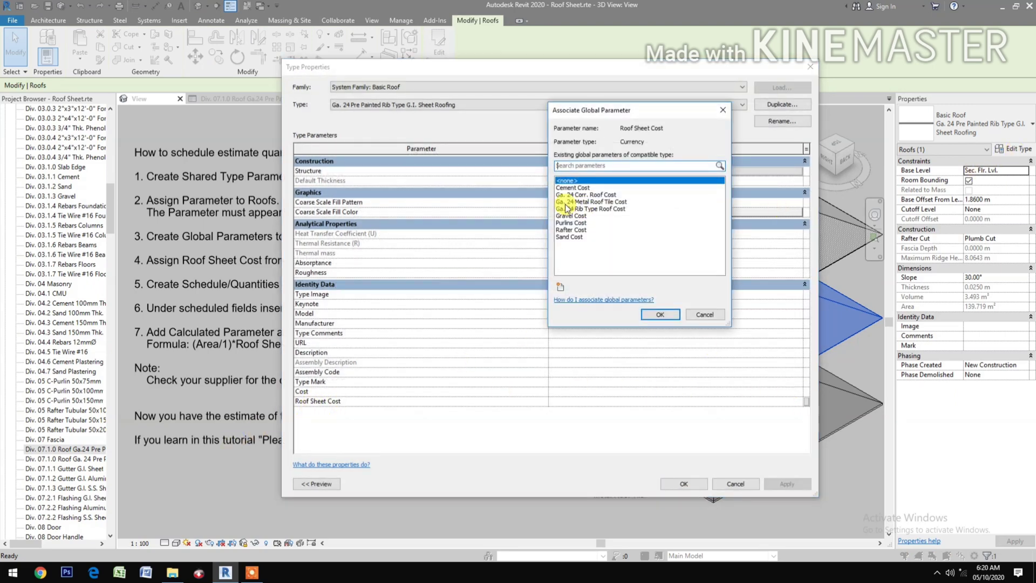
{"action": "left_click", "coordinate": [586, 209]}
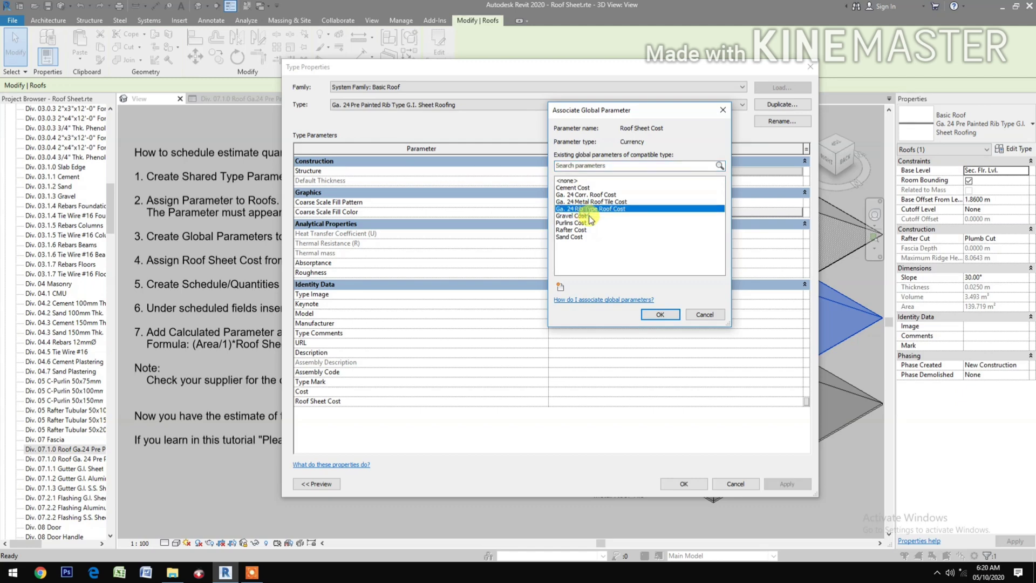
{"action": "left_click", "coordinate": [660, 315]}
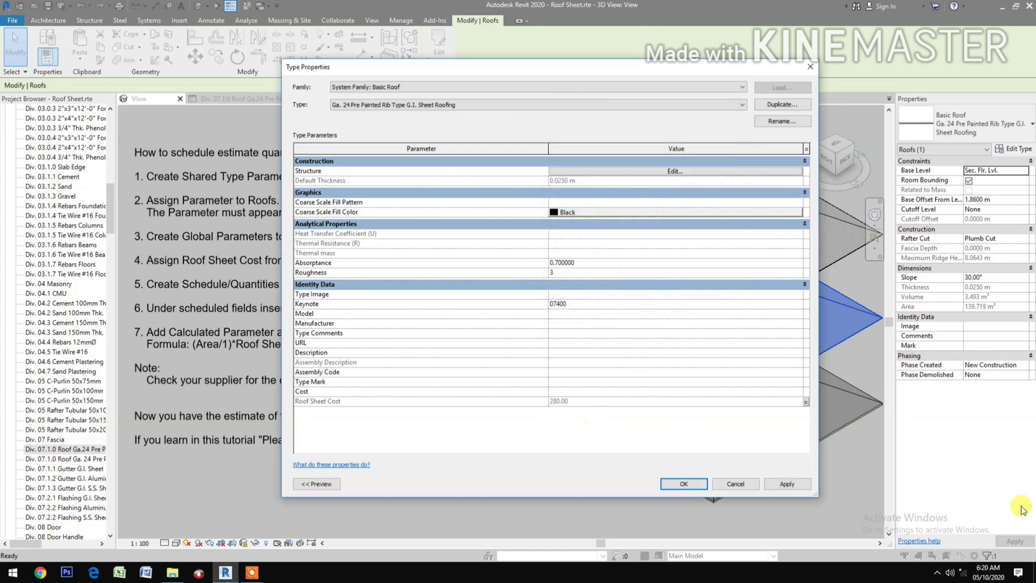
{"action": "left_click", "coordinate": [787, 484]}
{"action": "left_click", "coordinate": [691, 485]}
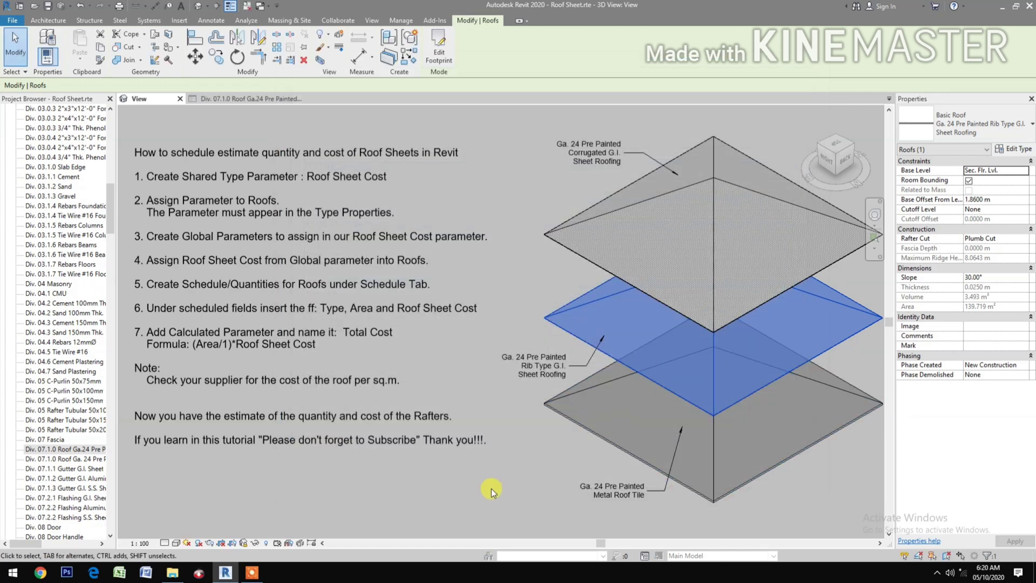
{"action": "left_click", "coordinate": [492, 485]}
Associate the Roof Tile type's Roof Sheet Cost with the global parameter Ga. 24 Metal Roof Tile Cost and apply the type properties
{"action": "left_click", "coordinate": [558, 416]}
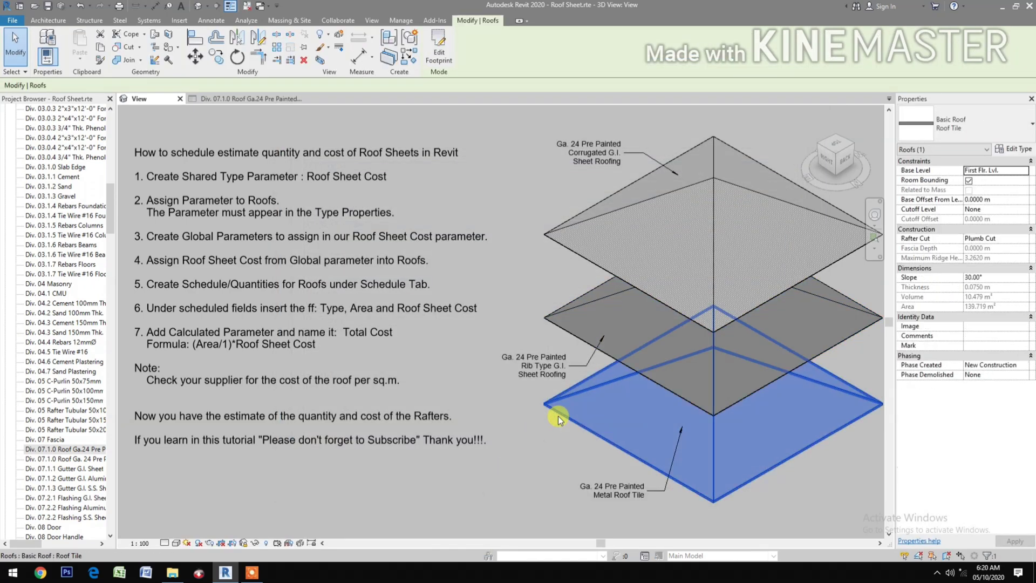
{"action": "left_click", "coordinate": [1014, 149]}
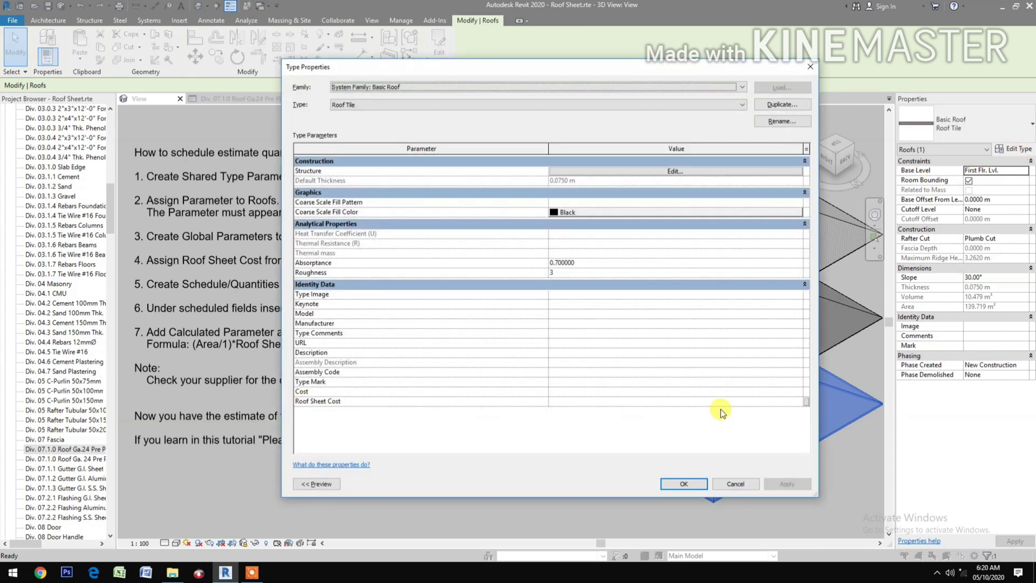
{"action": "left_click", "coordinate": [808, 401]}
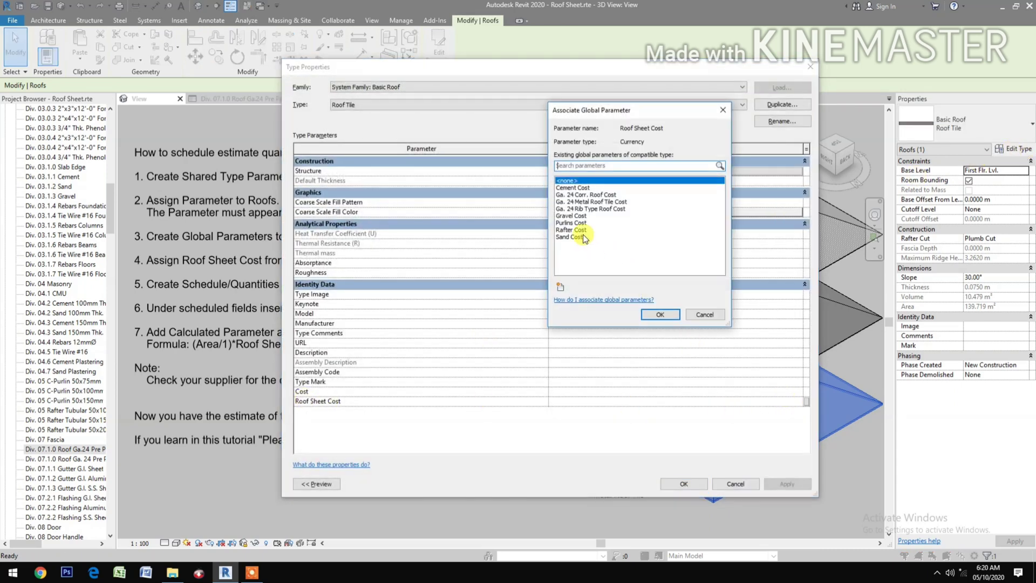
{"action": "left_click", "coordinate": [589, 202]}
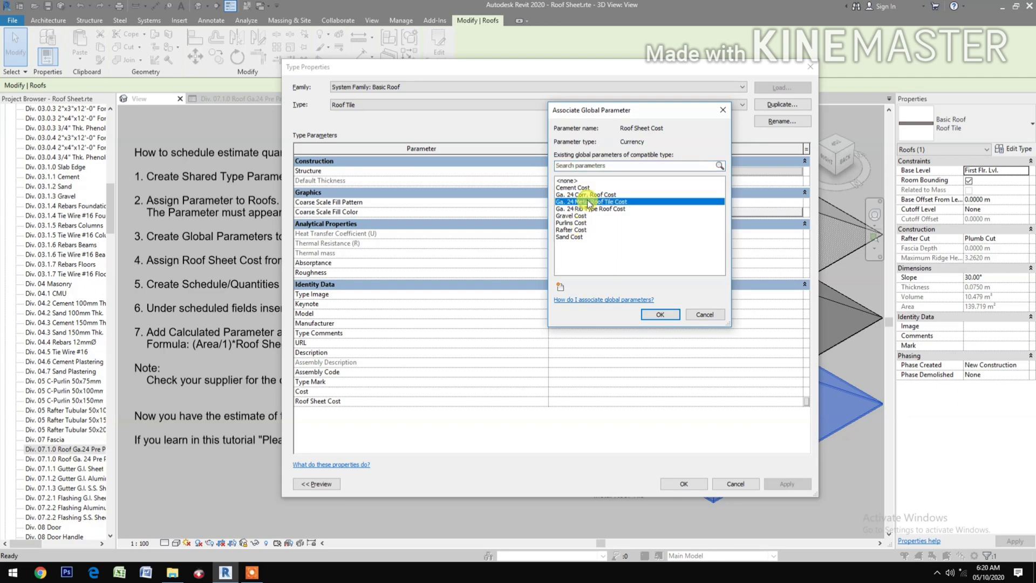
{"action": "left_click", "coordinate": [652, 315]}
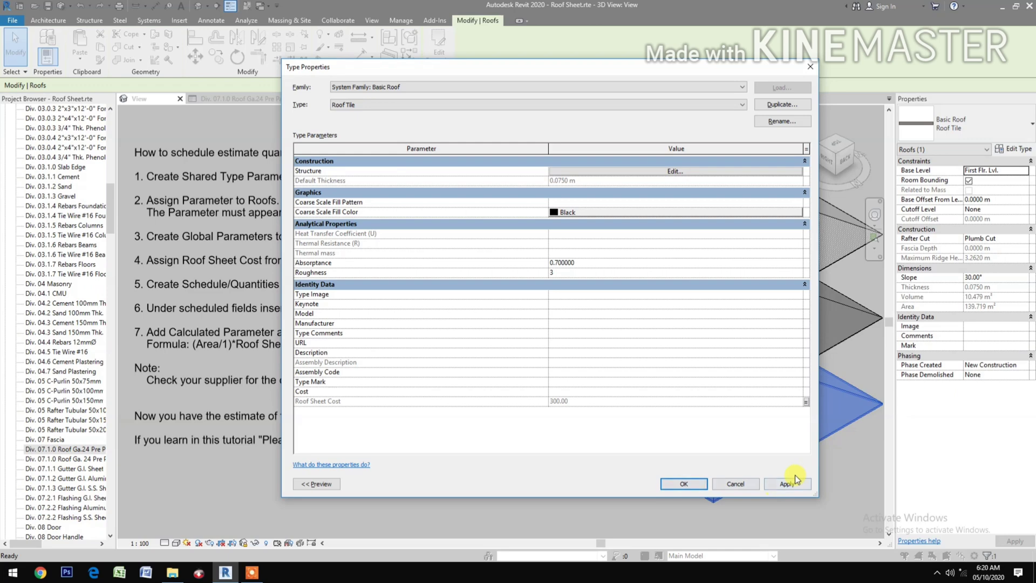
{"action": "left_click", "coordinate": [797, 482]}
{"action": "left_click", "coordinate": [696, 482]}
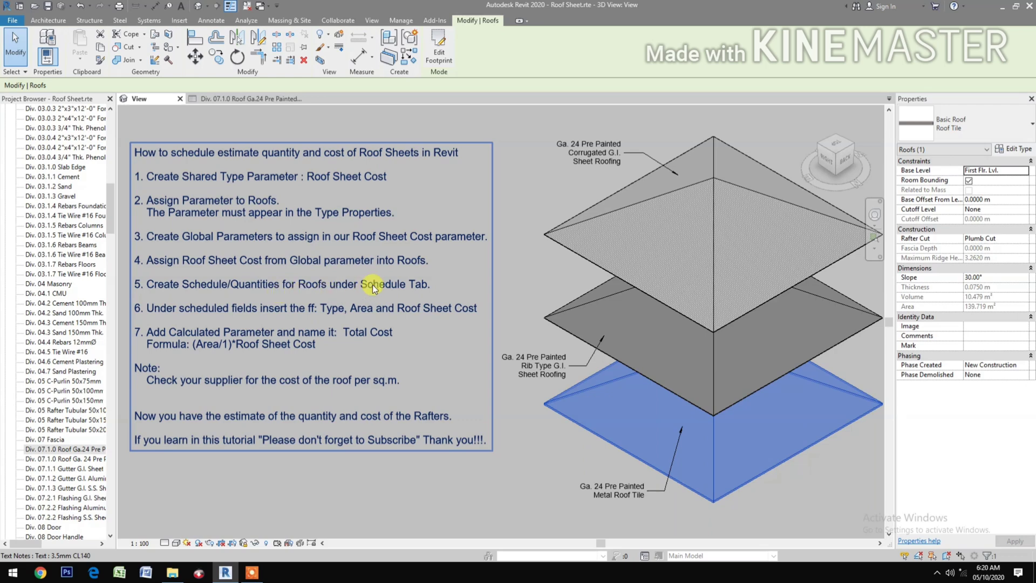
{"action": "left_click", "coordinate": [532, 185]}
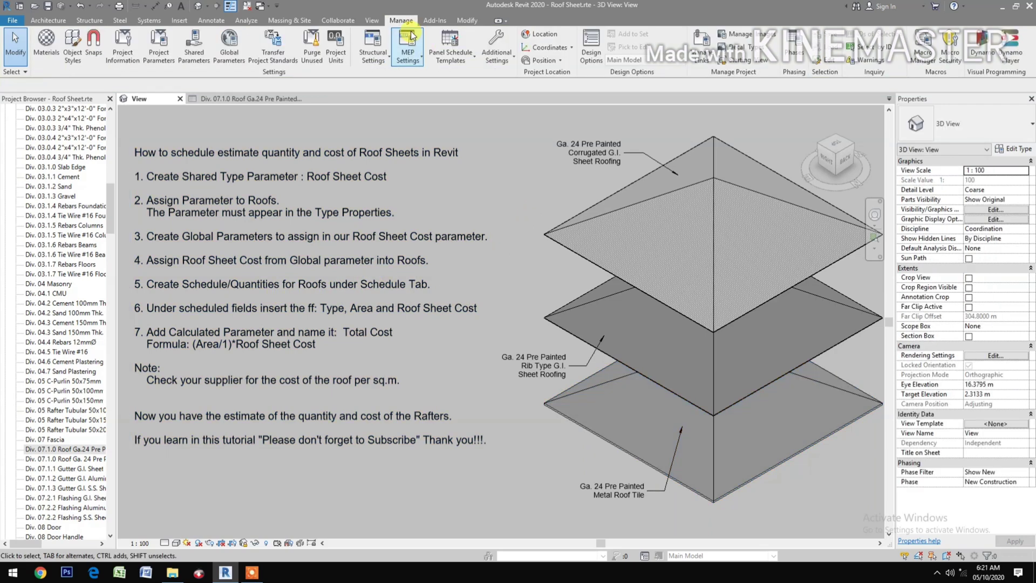
Create a new Schedule/Quantities for the Roofs category with the phase set to New Construction
{"action": "left_click", "coordinate": [372, 21]}
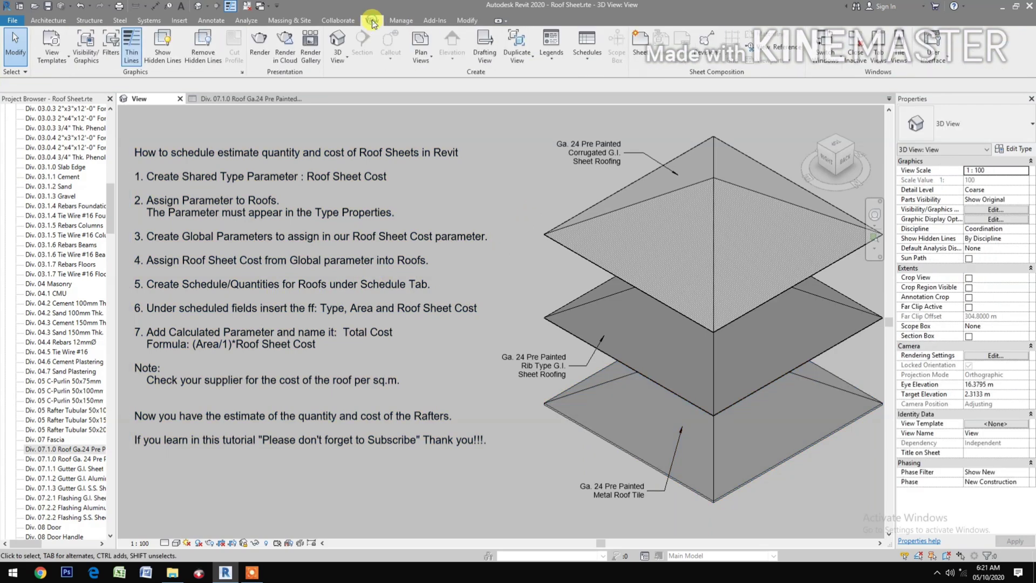
{"action": "left_click", "coordinate": [588, 60]}
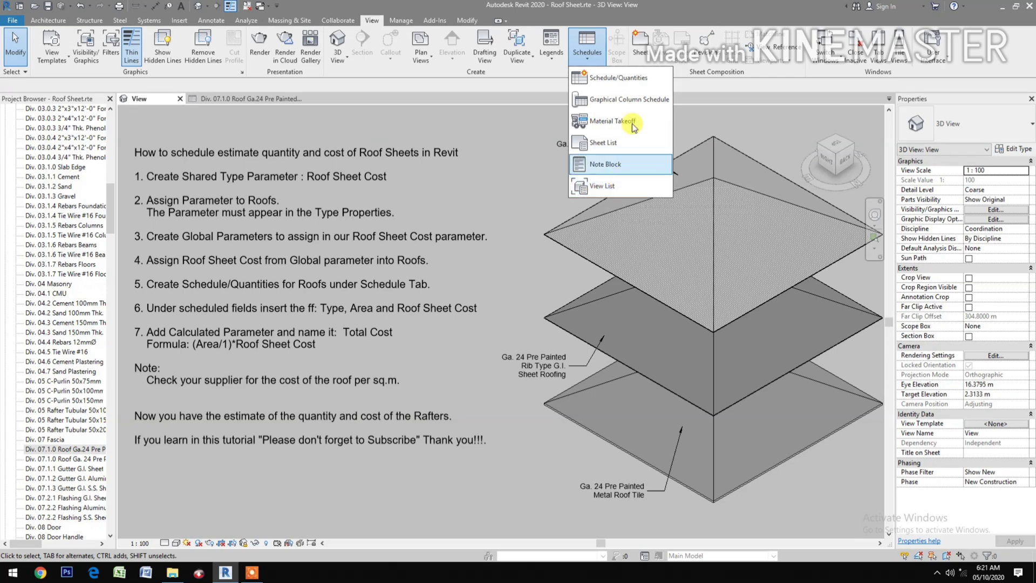
{"action": "left_click", "coordinate": [625, 78]}
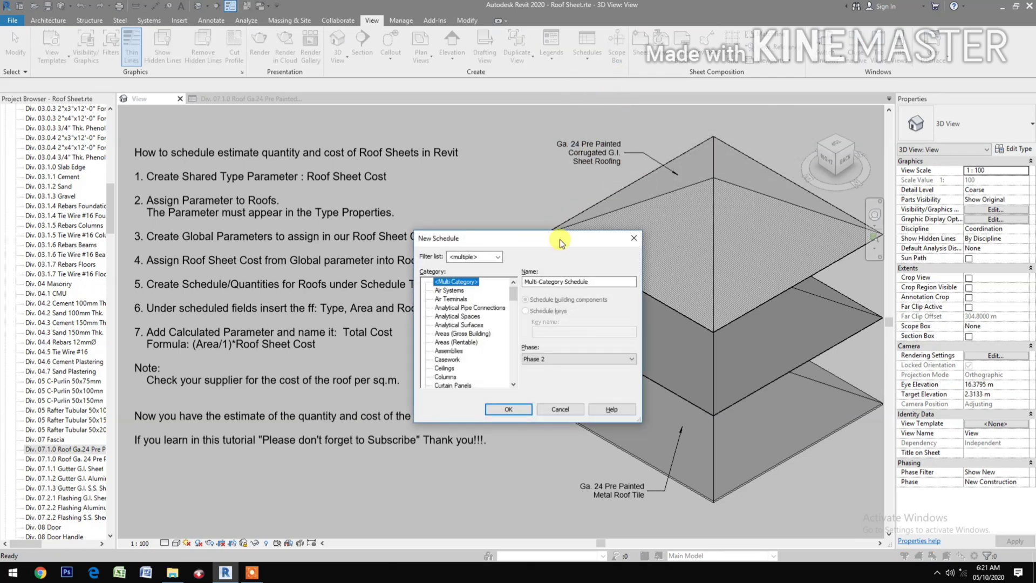
{"action": "left_click_drag", "start_coordinate": [558, 232], "coordinate": [676, 183]}
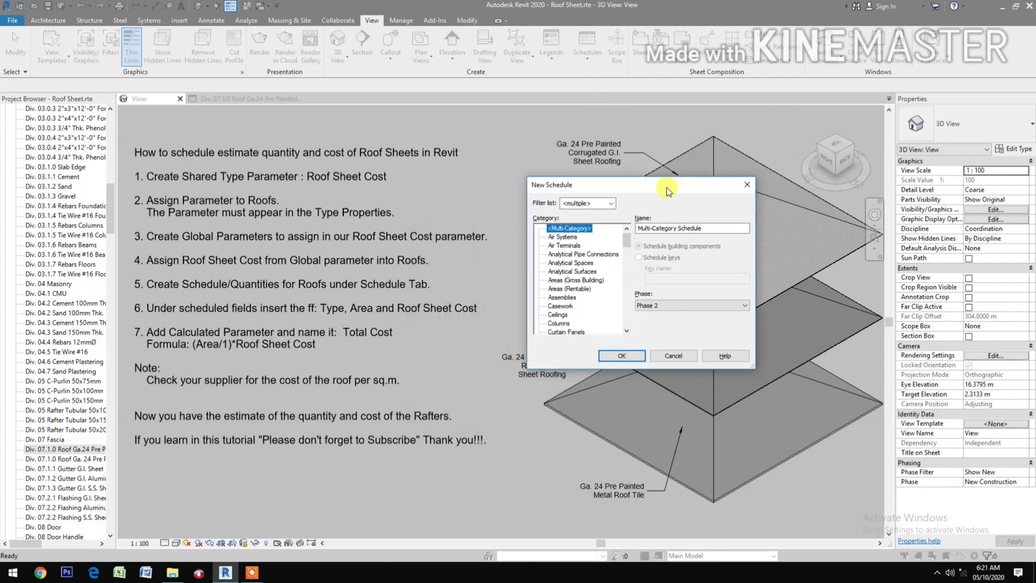
{"action": "left_click", "coordinate": [671, 305]}
{"action": "left_click", "coordinate": [671, 329]}
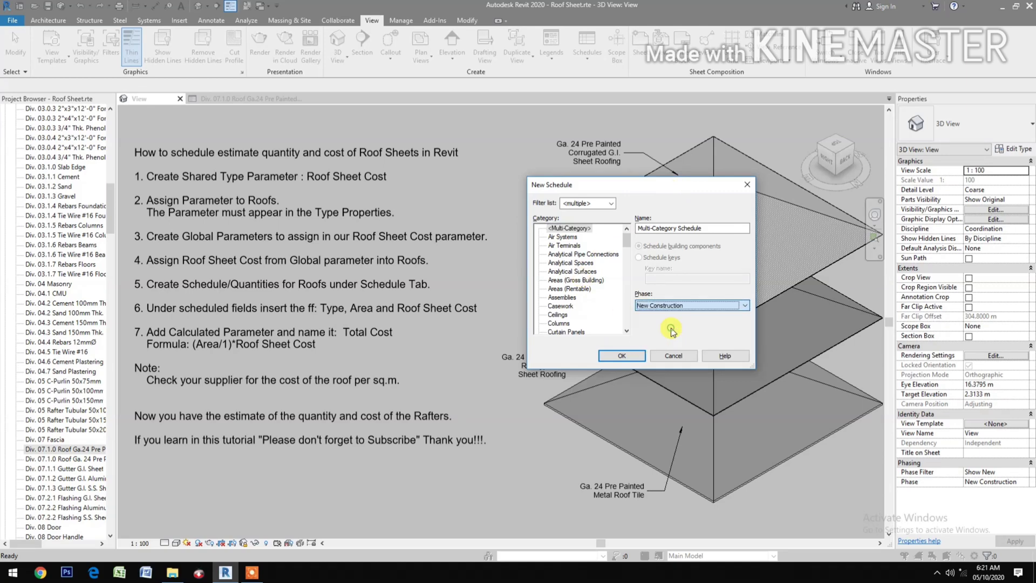
{"action": "scroll", "coordinate": [585, 312], "scroll_direction": "down", "scroll_amount": 8}
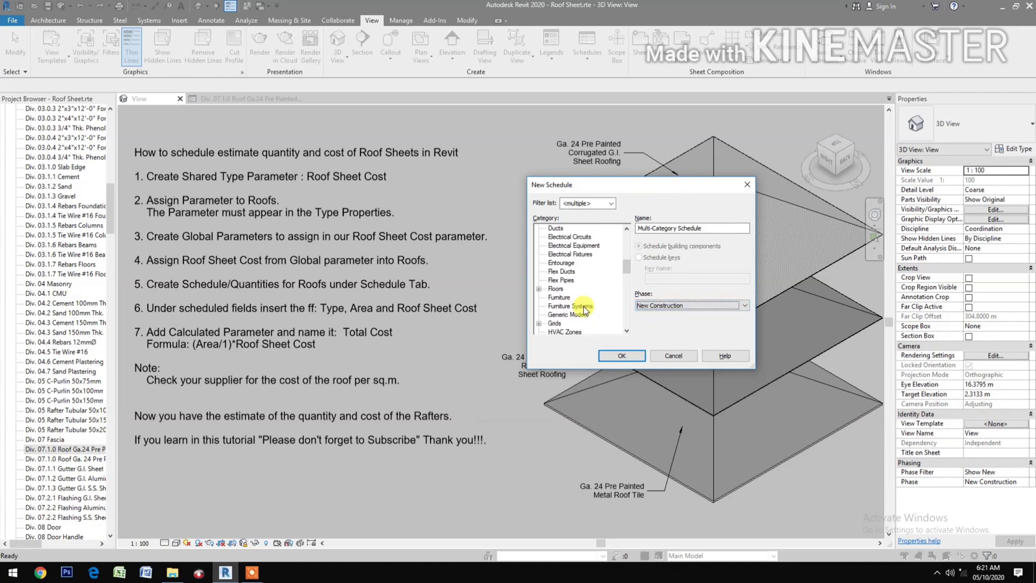
{"action": "scroll", "coordinate": [585, 312], "scroll_direction": "down", "scroll_amount": 6}
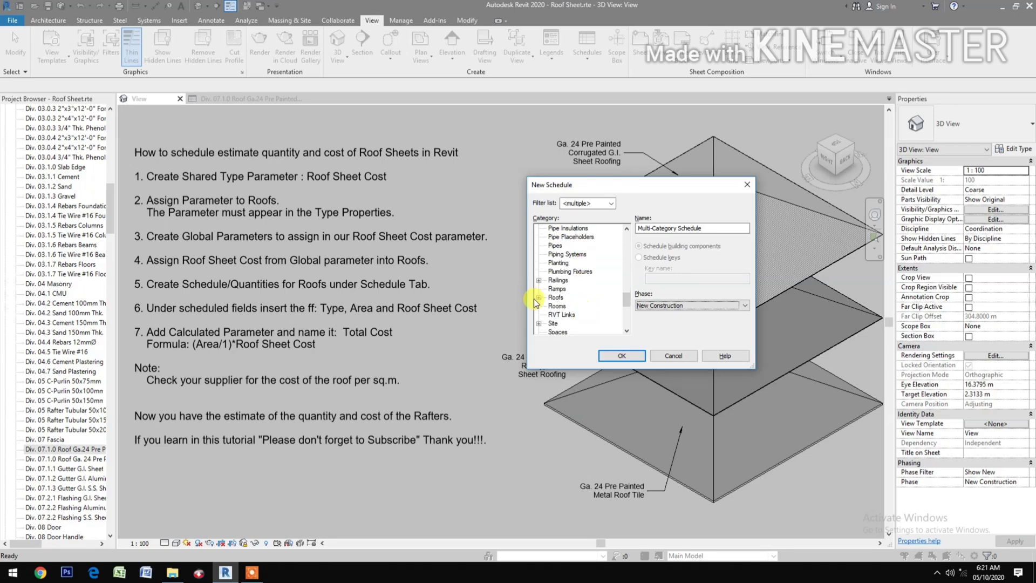
{"action": "left_click", "coordinate": [557, 298]}
{"action": "left_click", "coordinate": [626, 356]}
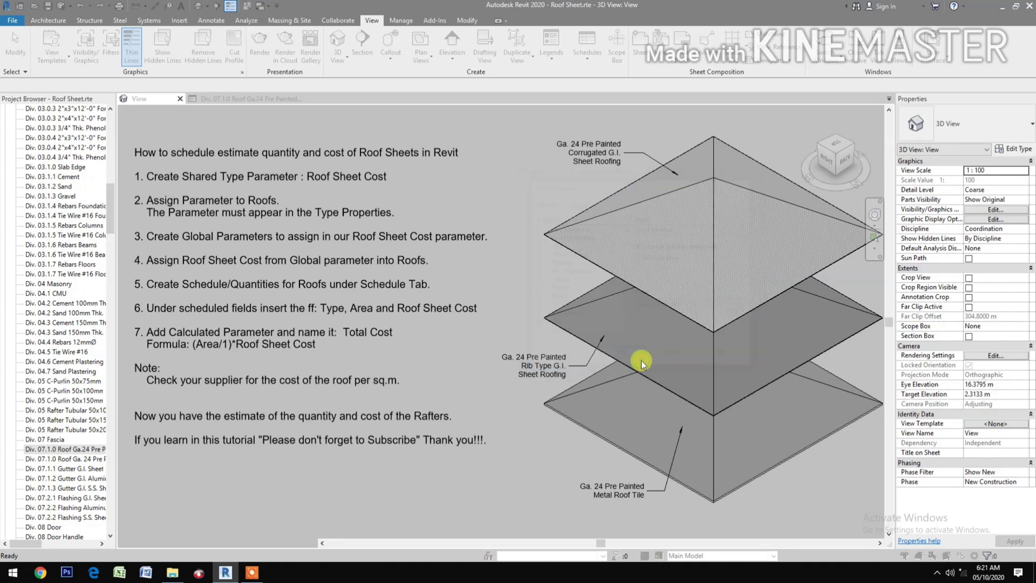
Add the Type, Area and Roof Sheet Cost fields, in that order, to the roof schedule
{"action": "scroll", "coordinate": [615, 298], "scroll_direction": "down", "scroll_amount": 10}
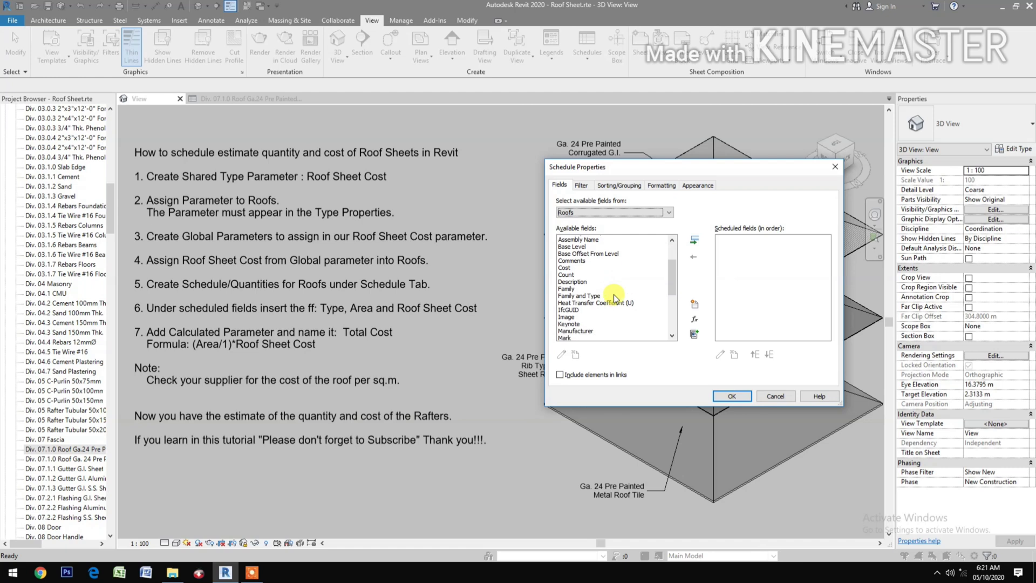
{"action": "left_click", "coordinate": [564, 288]}
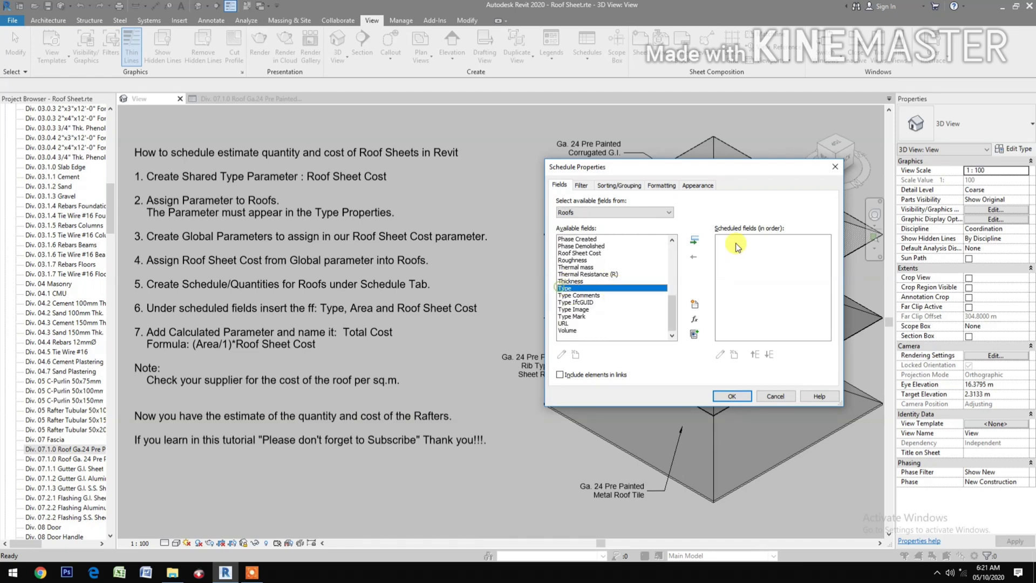
{"action": "left_click", "coordinate": [695, 240]}
{"action": "scroll", "coordinate": [613, 316], "scroll_direction": "up", "scroll_amount": 10}
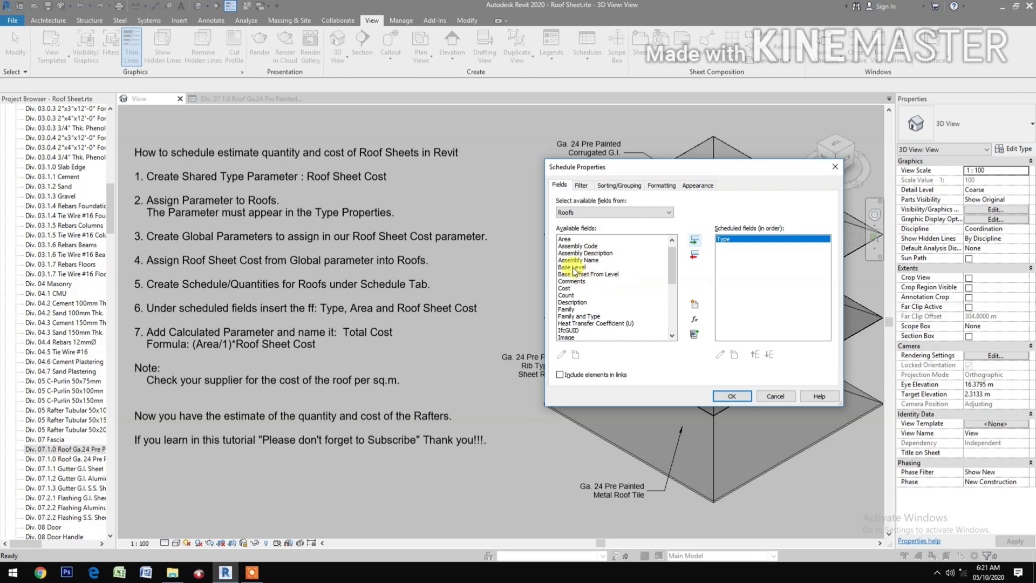
{"action": "left_click", "coordinate": [565, 240]}
{"action": "left_click", "coordinate": [694, 241]}
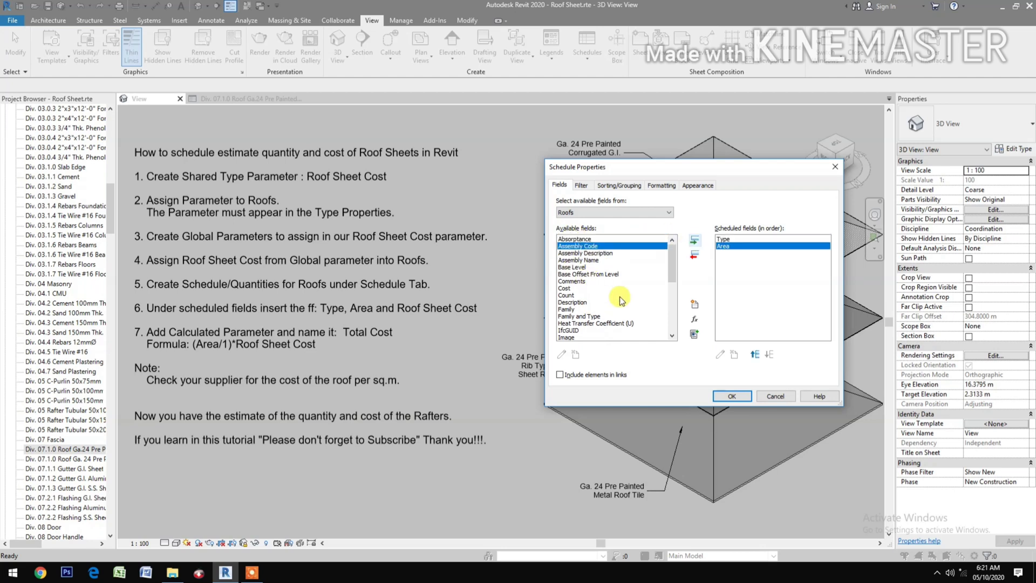
{"action": "scroll", "coordinate": [620, 297], "scroll_direction": "down", "scroll_amount": 4}
{"action": "scroll", "coordinate": [621, 297], "scroll_direction": "down", "scroll_amount": 2}
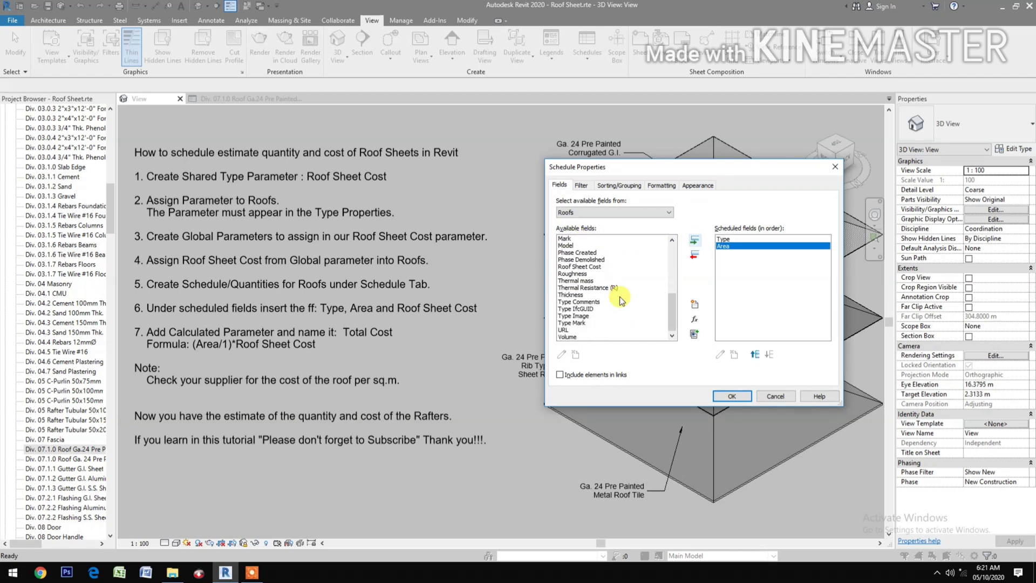
{"action": "left_click", "coordinate": [602, 261]}
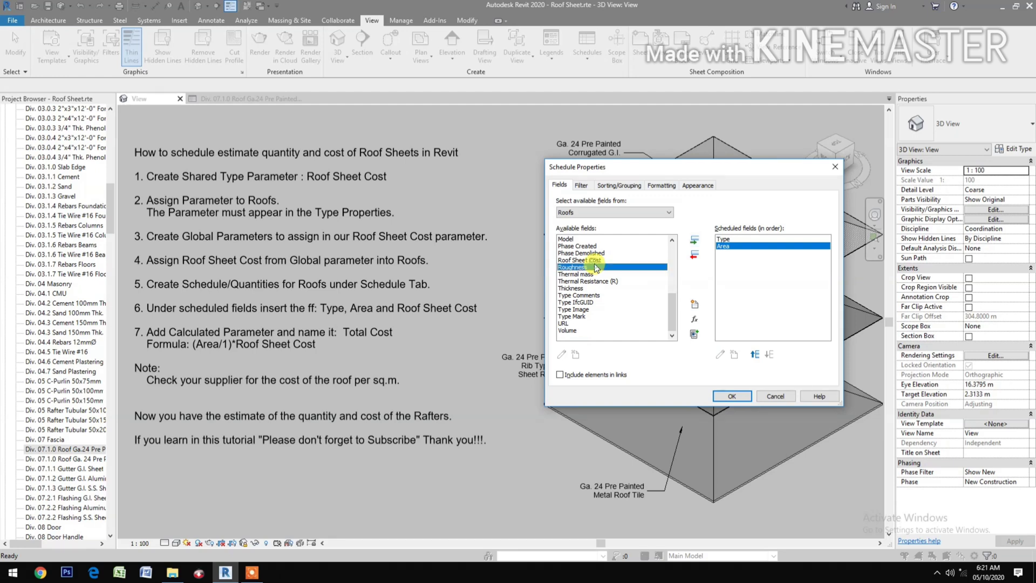
{"action": "left_click", "coordinate": [693, 241]}
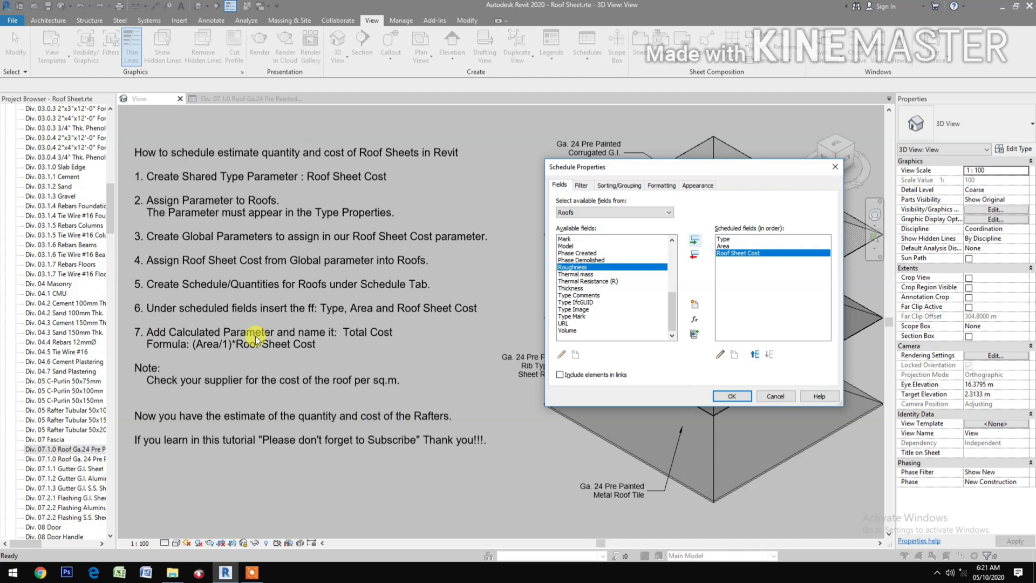
Add a calculated value named Total Cost of type Currency with the formula (Area/1)*Roof Sheet Cost
{"action": "left_click", "coordinate": [694, 320]}
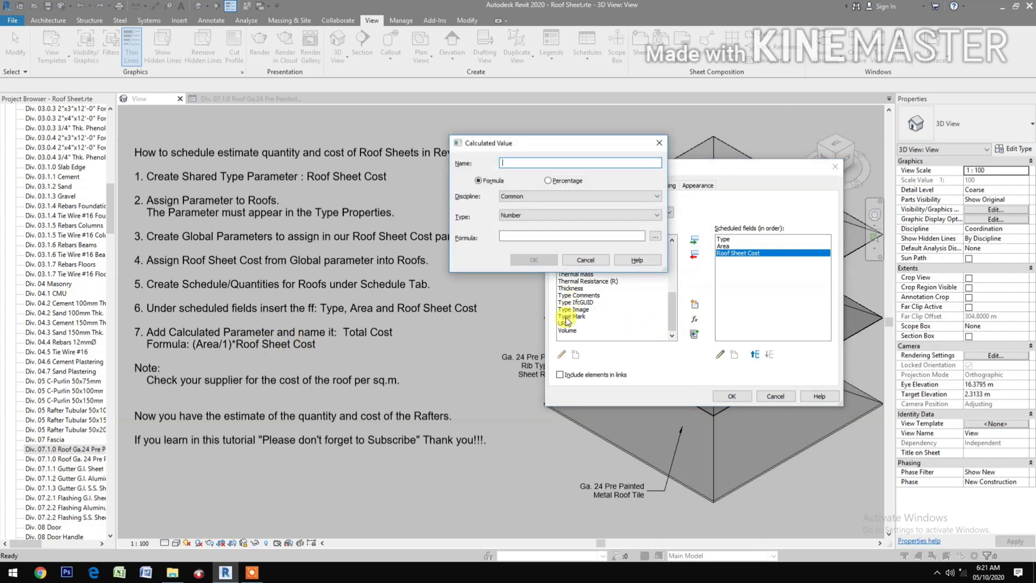
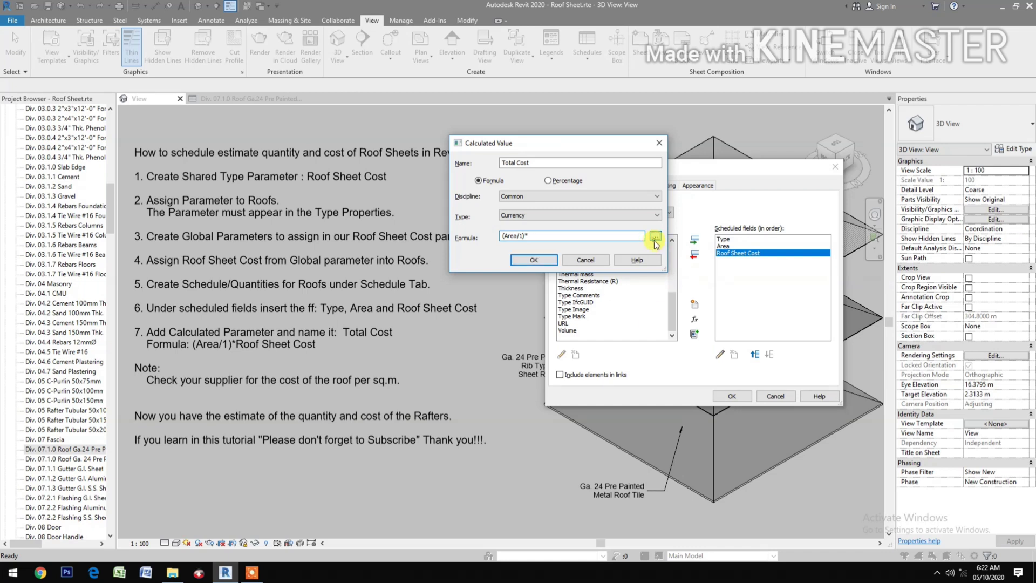
{"action": "left_click", "coordinate": [656, 237]}
{"action": "left_click", "coordinate": [529, 169]}
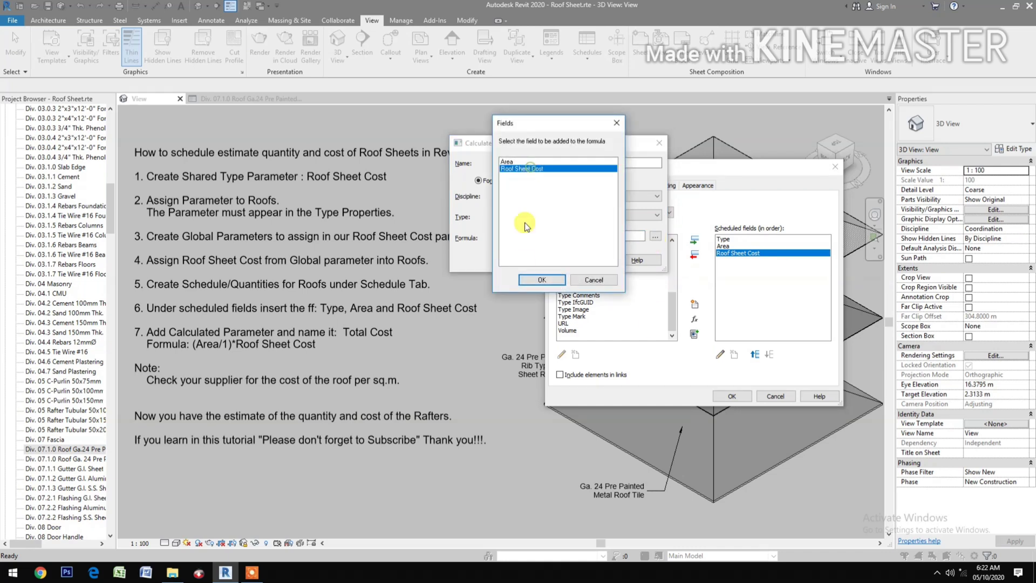
{"action": "left_click", "coordinate": [542, 279]}
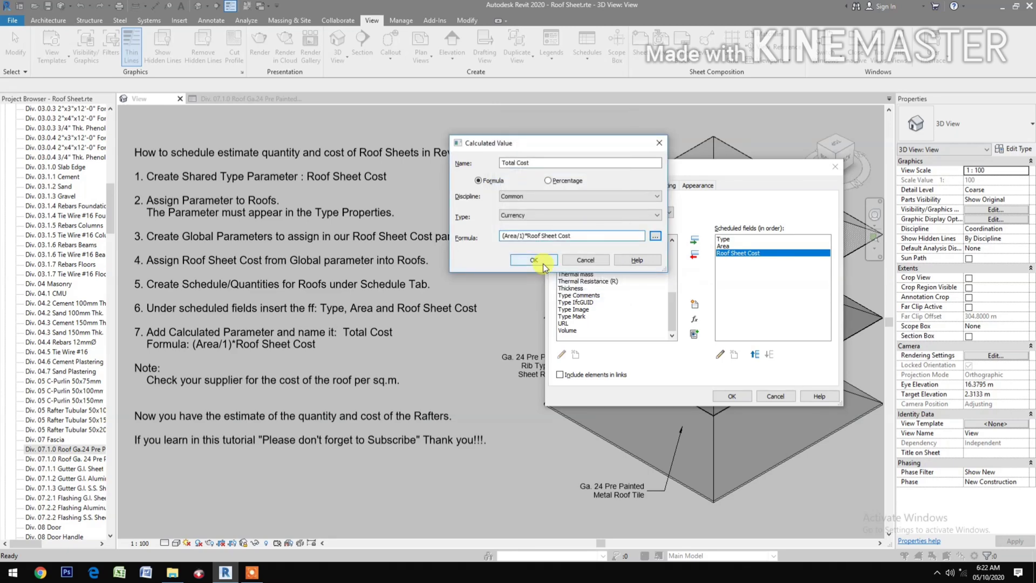
{"action": "left_click", "coordinate": [533, 260]}
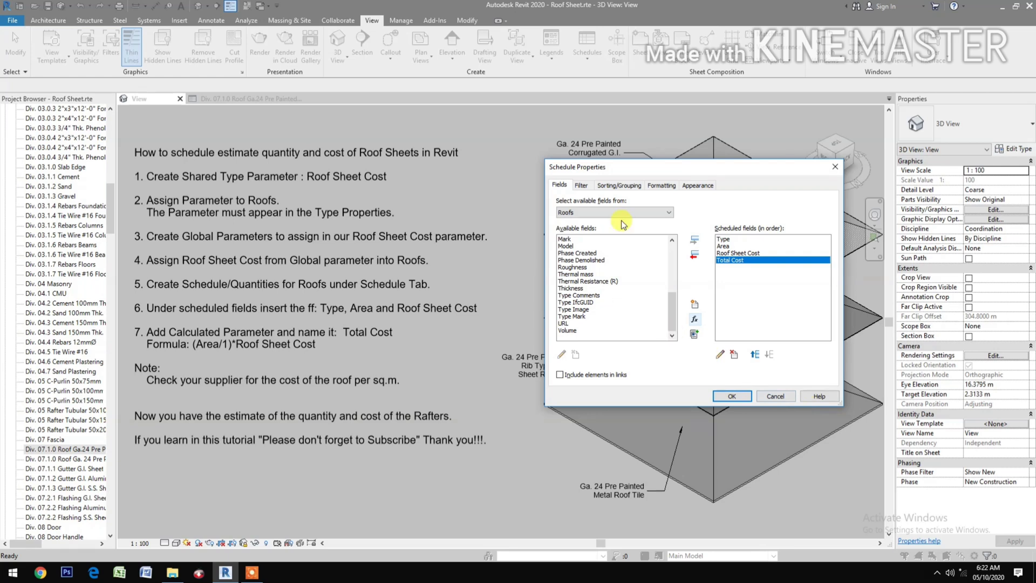
Turn on grand totals for the schedule and format the Total Cost field with Right alignment and Calculate totals
{"action": "left_click", "coordinate": [616, 186]}
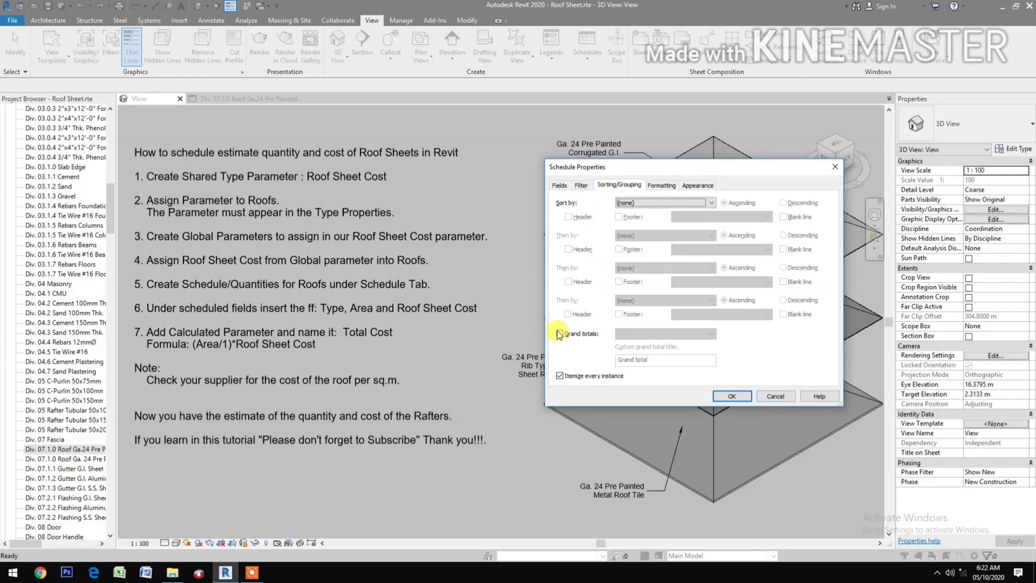
{"action": "left_click", "coordinate": [560, 334]}
{"action": "left_click", "coordinate": [661, 185]}
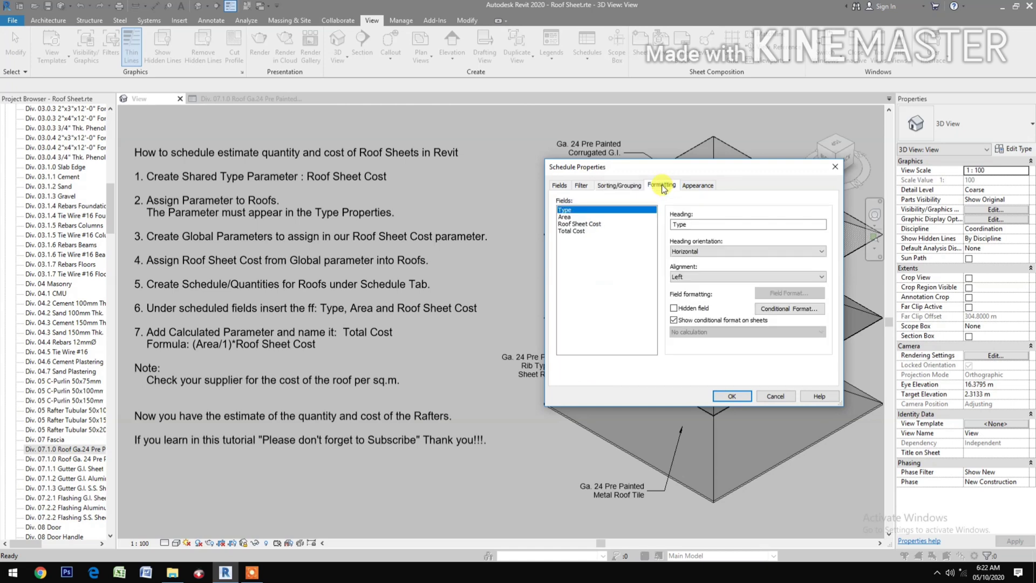
{"action": "left_click", "coordinate": [571, 230]}
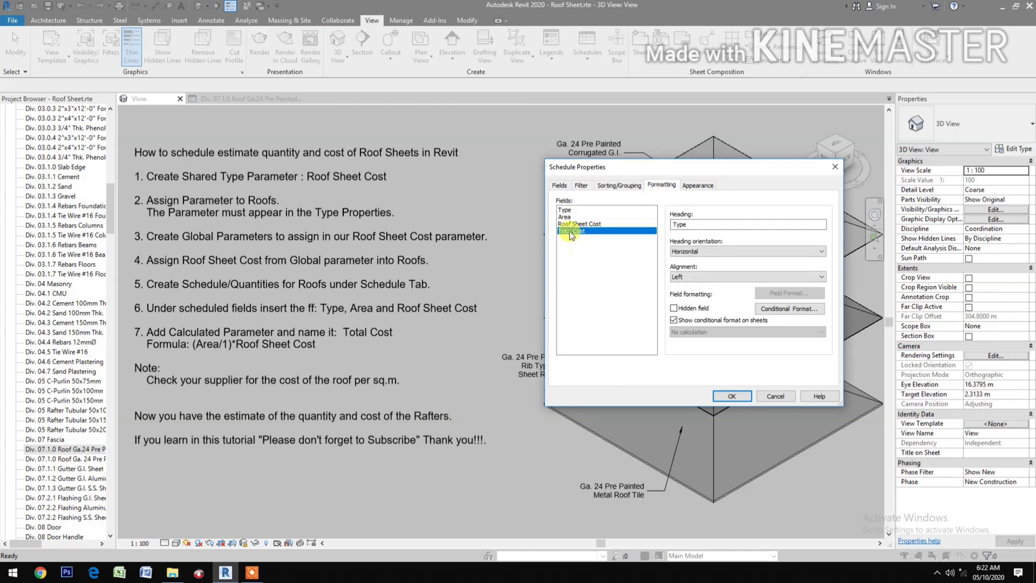
{"action": "left_click", "coordinate": [687, 276]}
{"action": "left_click", "coordinate": [681, 301]}
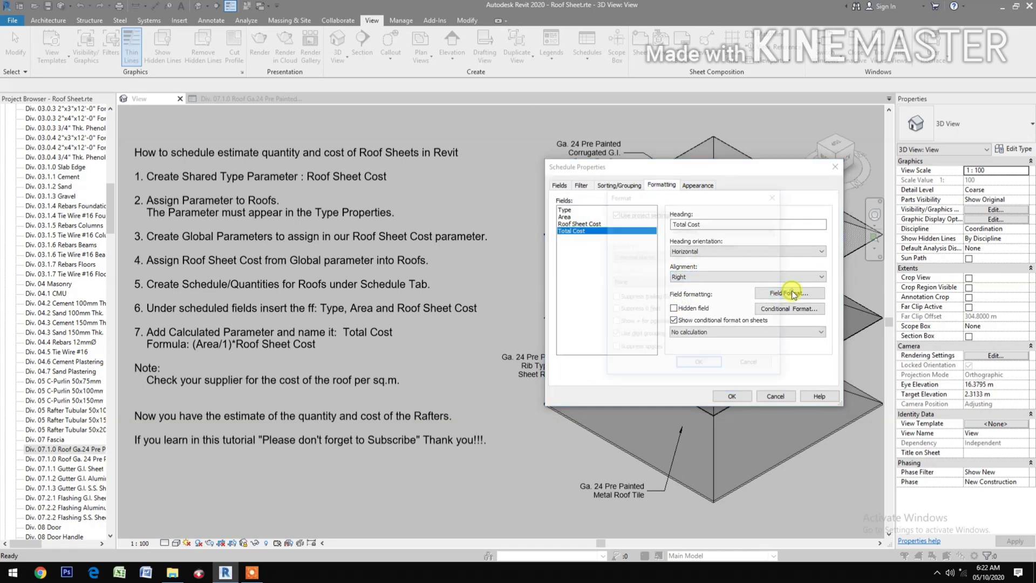
{"action": "left_click", "coordinate": [789, 292]}
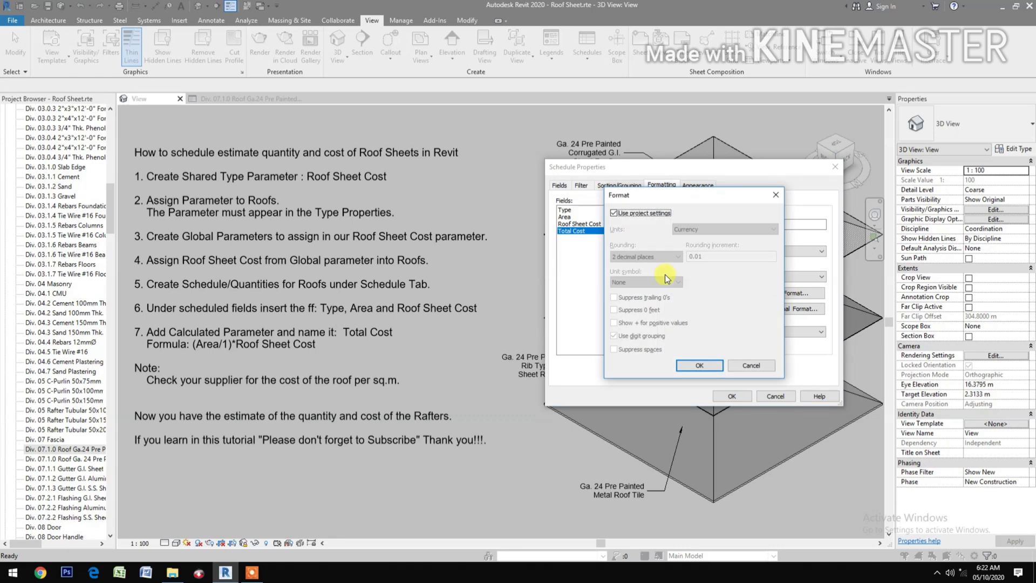
{"action": "left_click", "coordinate": [697, 366]}
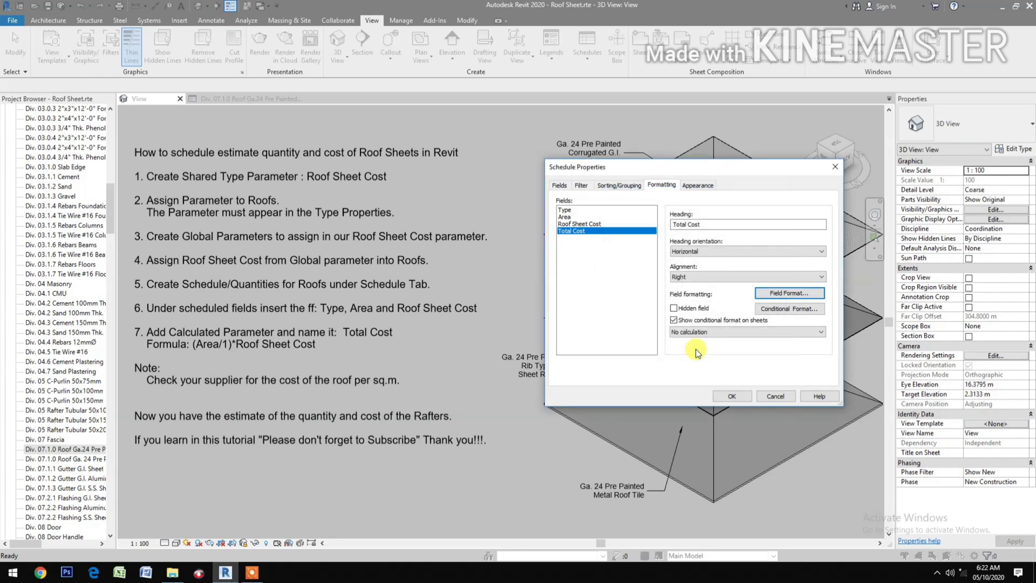
{"action": "left_click", "coordinate": [696, 332]}
{"action": "left_click", "coordinate": [696, 349]}
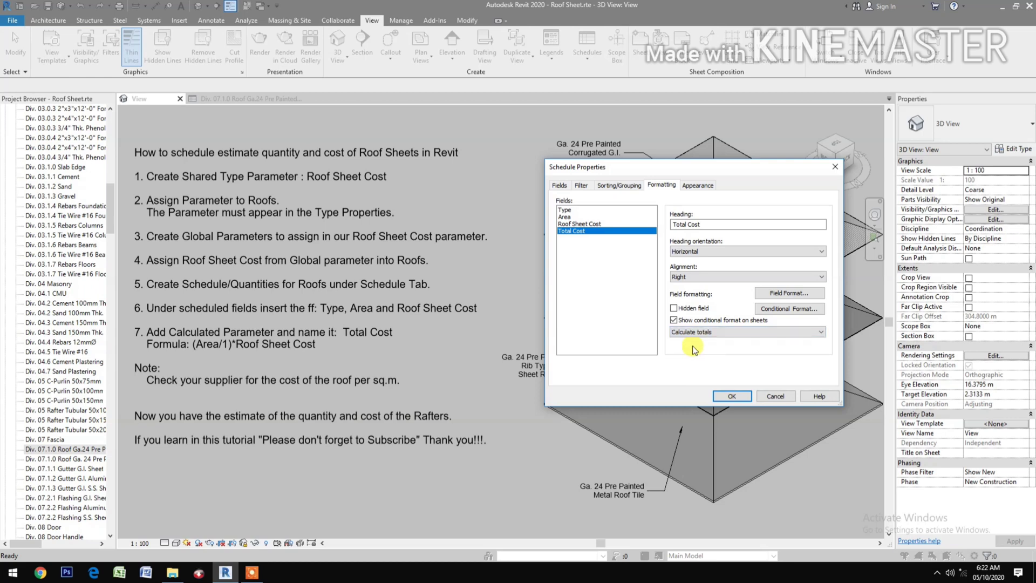
Set the Roof Sheet Cost field's alignment to Right and keep its field format on the project settings
{"action": "left_click", "coordinate": [605, 224]}
{"action": "left_click", "coordinate": [708, 278]}
{"action": "left_click", "coordinate": [702, 301]}
{"action": "left_click", "coordinate": [776, 296]}
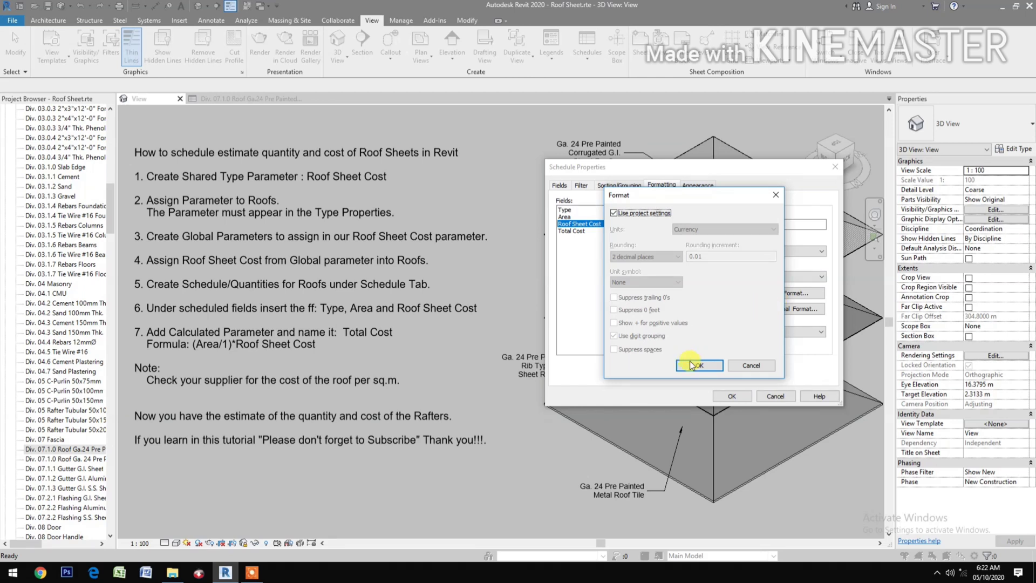
{"action": "left_click", "coordinate": [688, 363]}
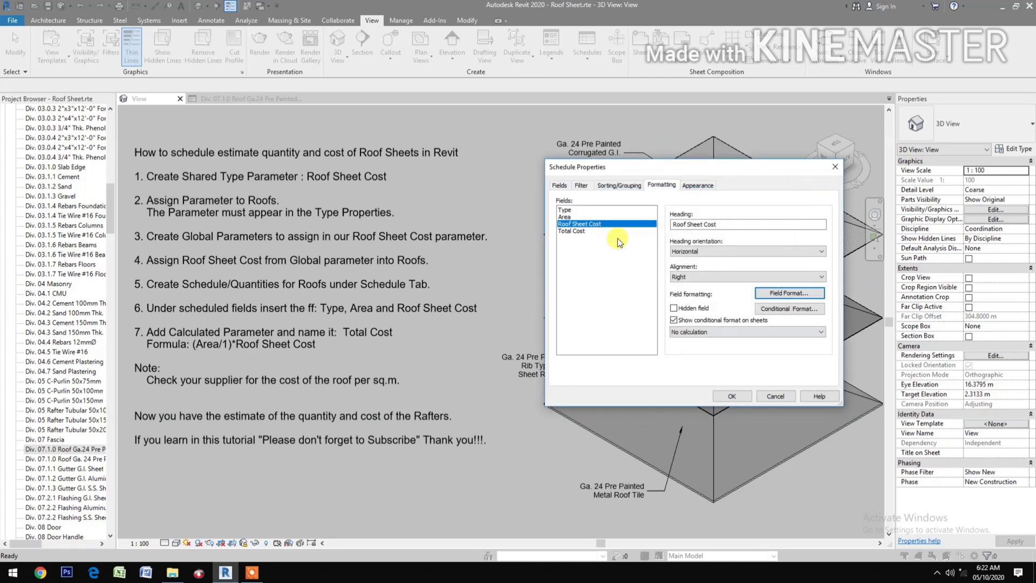
Format the Area field with Right alignment, project unit settings and Calculate totals
{"action": "left_click", "coordinate": [583, 217]}
{"action": "left_click", "coordinate": [704, 277]}
{"action": "left_click", "coordinate": [728, 301]}
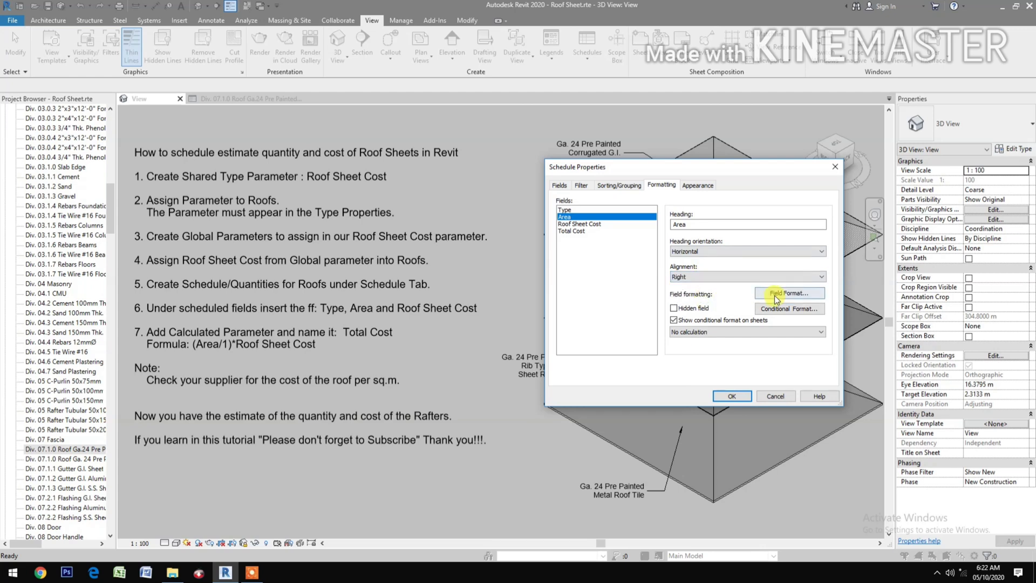
{"action": "left_click", "coordinate": [776, 296]}
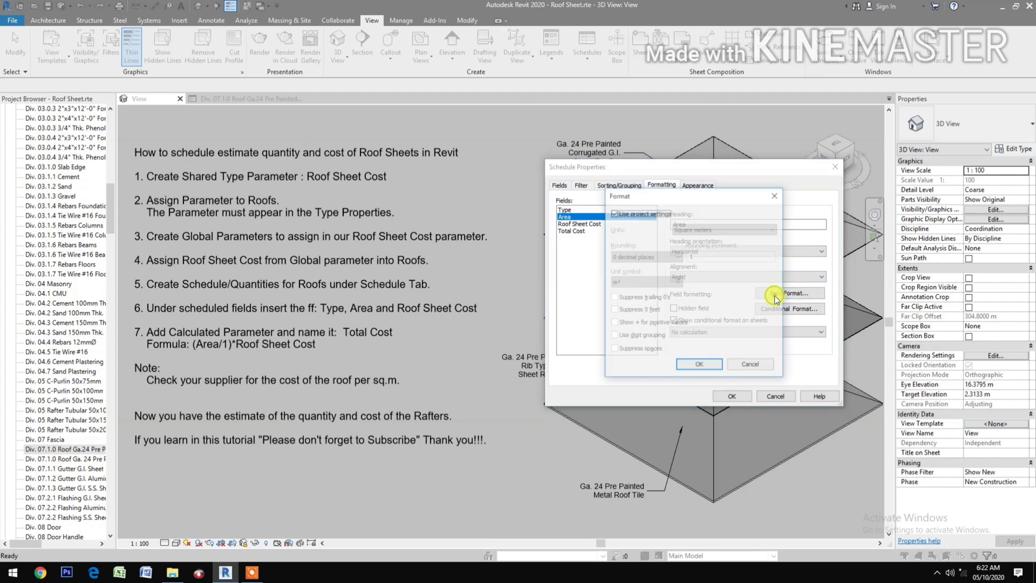
{"action": "left_click", "coordinate": [691, 366]}
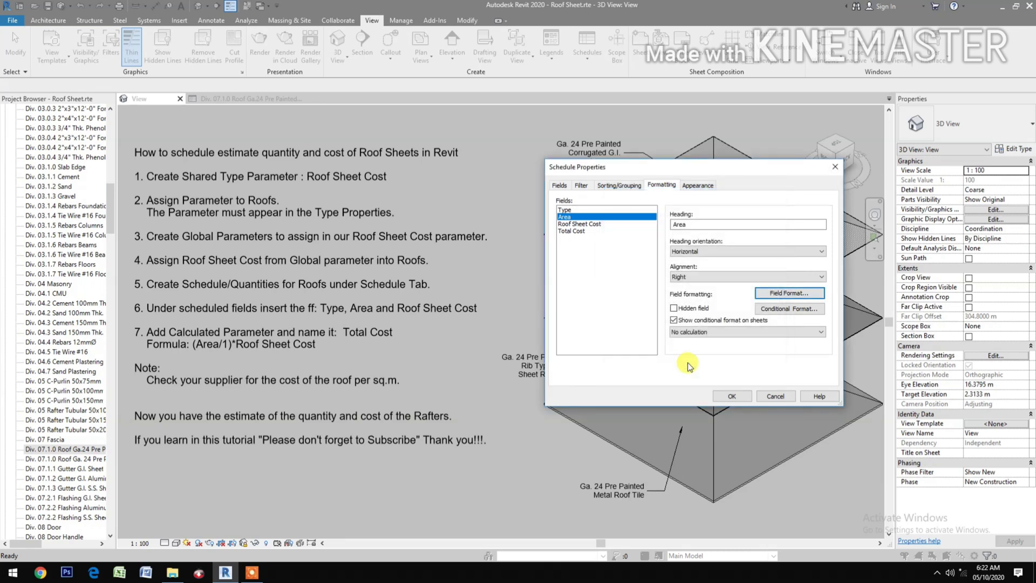
{"action": "left_click", "coordinate": [777, 296]}
{"action": "left_click", "coordinate": [613, 213]}
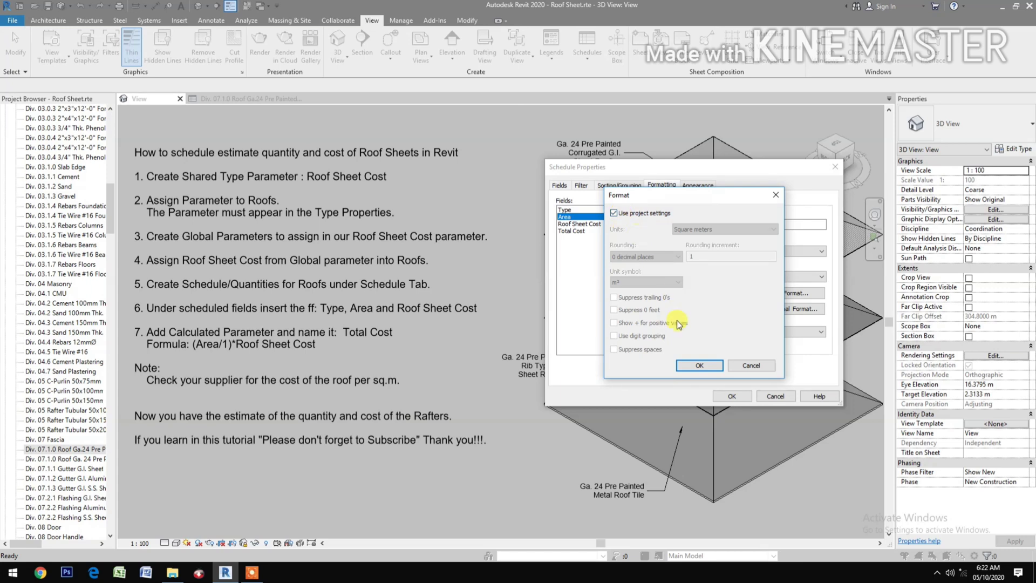
{"action": "left_click", "coordinate": [693, 365]}
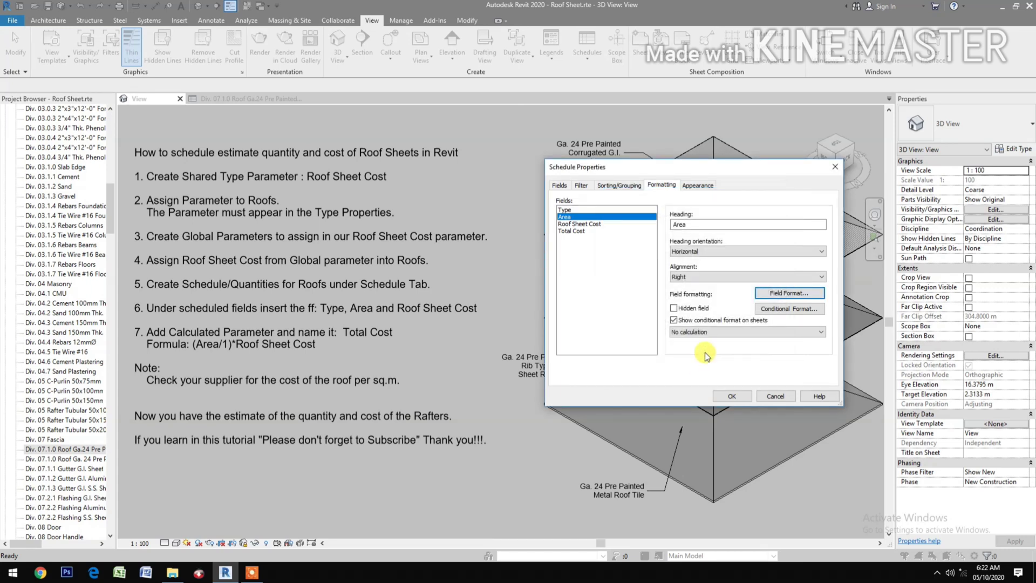
{"action": "left_click", "coordinate": [695, 332]}
{"action": "left_click", "coordinate": [699, 349]}
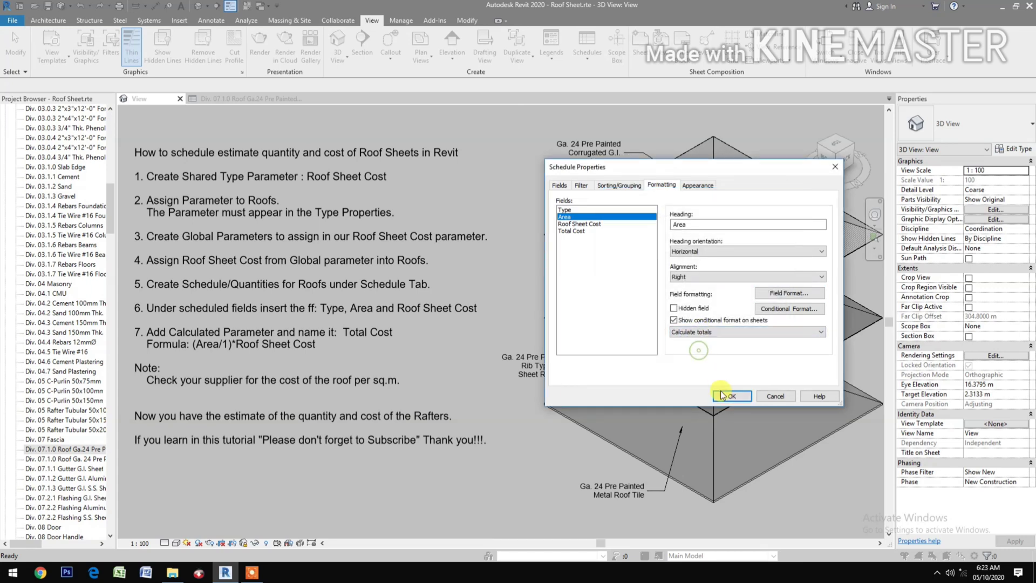
Turn off the blank row before data in the schedule's appearance settings and generate the roof schedule
{"action": "left_click", "coordinate": [702, 186]}
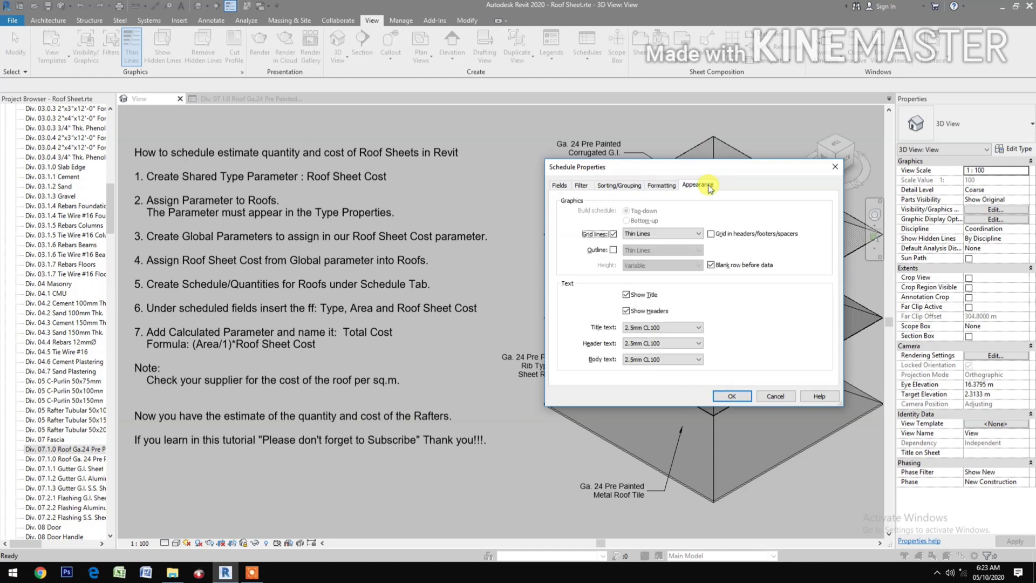
{"action": "left_click", "coordinate": [711, 264]}
{"action": "left_click", "coordinate": [711, 265]}
{"action": "left_click", "coordinate": [732, 396]}
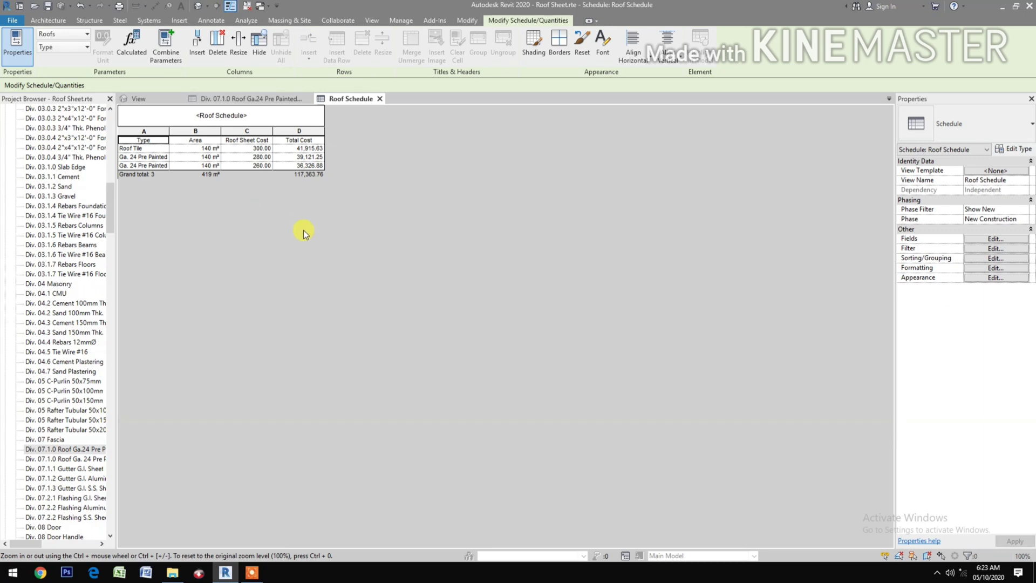
Widen the Type column to fit the roof type names, and widen the Area and Roof Sheet Cost columns
{"action": "left_click_drag", "start_coordinate": [173, 135], "coordinate": [209, 135]}
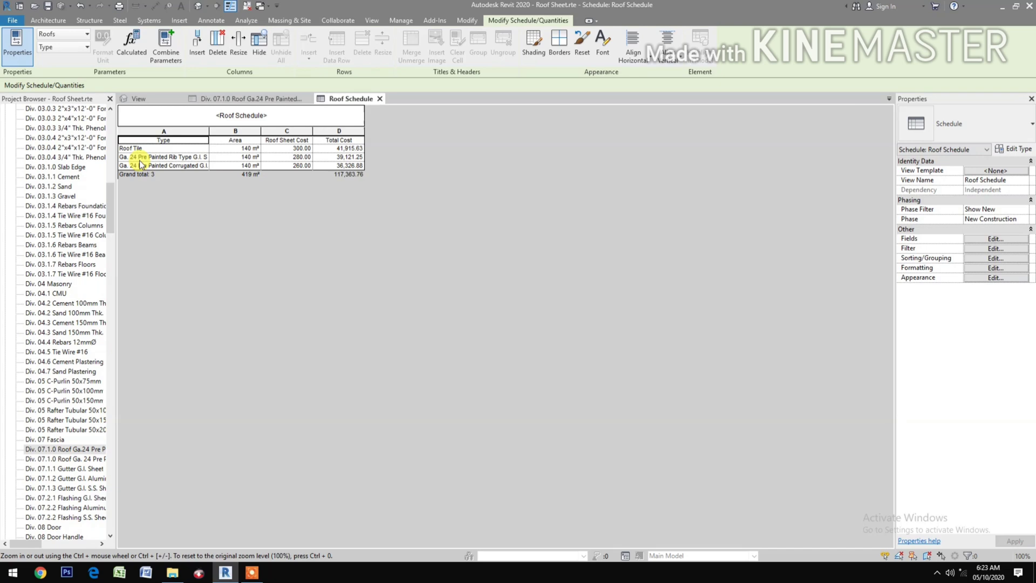
{"action": "left_click_drag", "start_coordinate": [260, 130], "coordinate": [369, 129]}
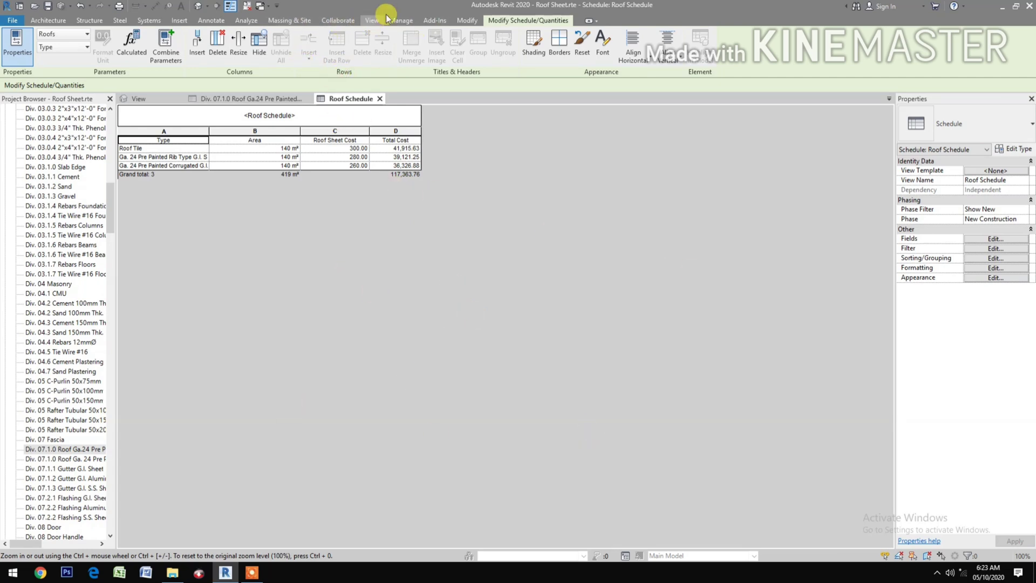
Set the Ga. 24 global cost parameters to 310 for Metal Roof Tile, 290 for Rib Type and 270 for Corr. Roof, and apply them
{"action": "left_click", "coordinate": [402, 20]}
{"action": "left_click", "coordinate": [229, 46]}
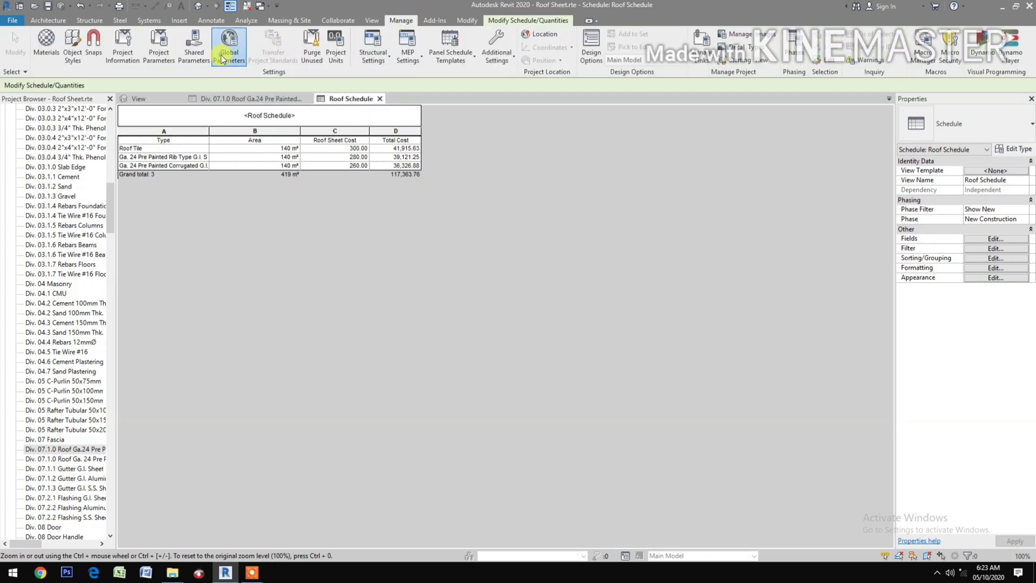
{"action": "left_click_drag", "start_coordinate": [384, 142], "coordinate": [551, 137]}
{"action": "left_click", "coordinate": [560, 265]}
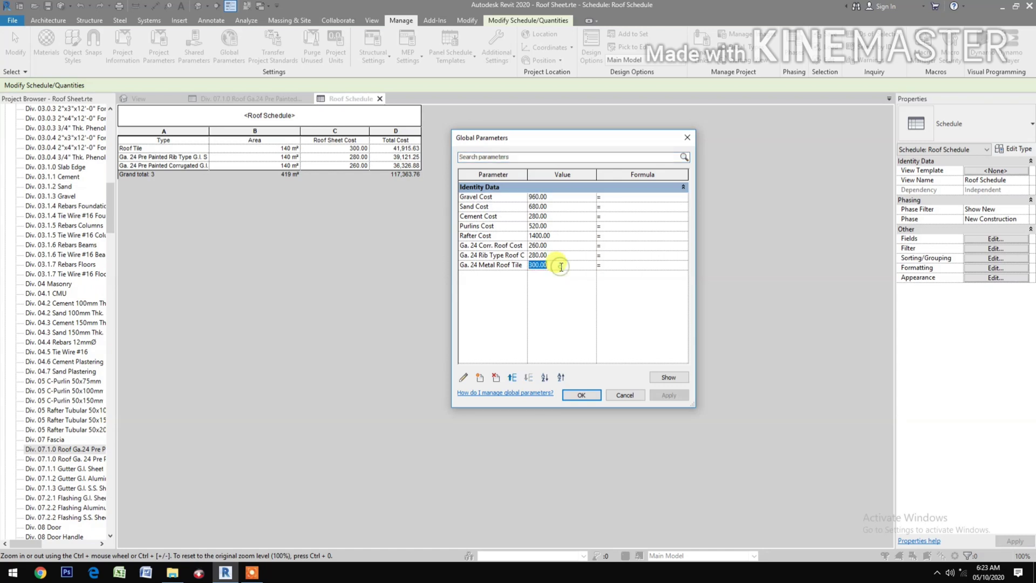
{"action": "type", "text": "310"}
{"action": "left_click", "coordinate": [561, 256]}
{"action": "type", "text": "290"}
{"action": "left_click", "coordinate": [562, 245]}
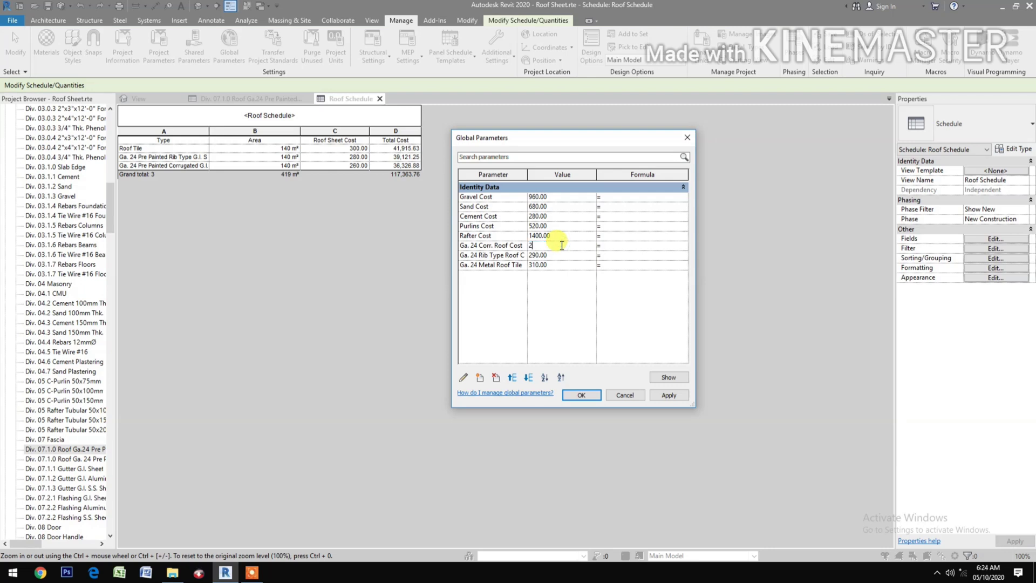
{"action": "left_click", "coordinate": [670, 395]}
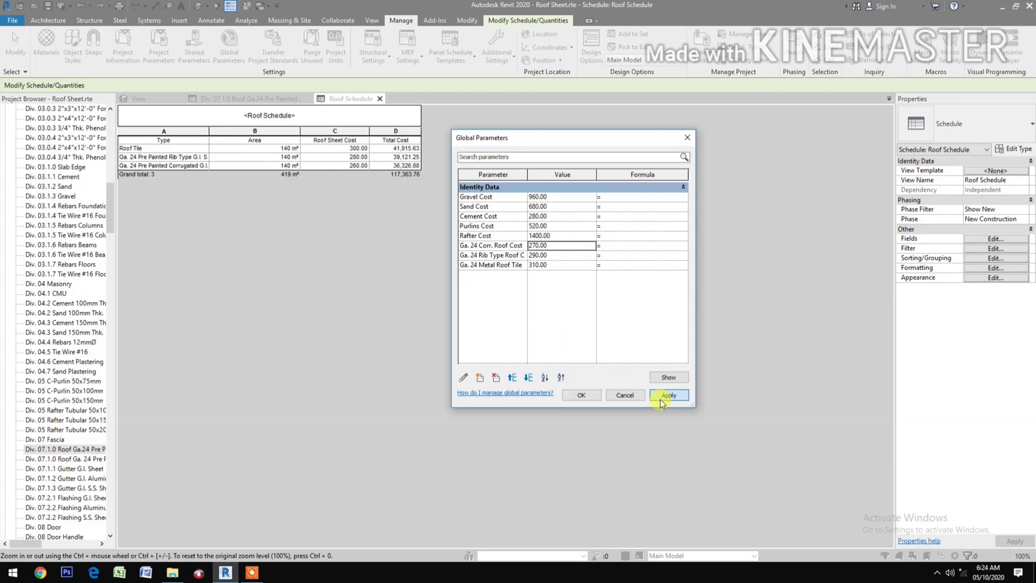
{"action": "left_click", "coordinate": [580, 396]}
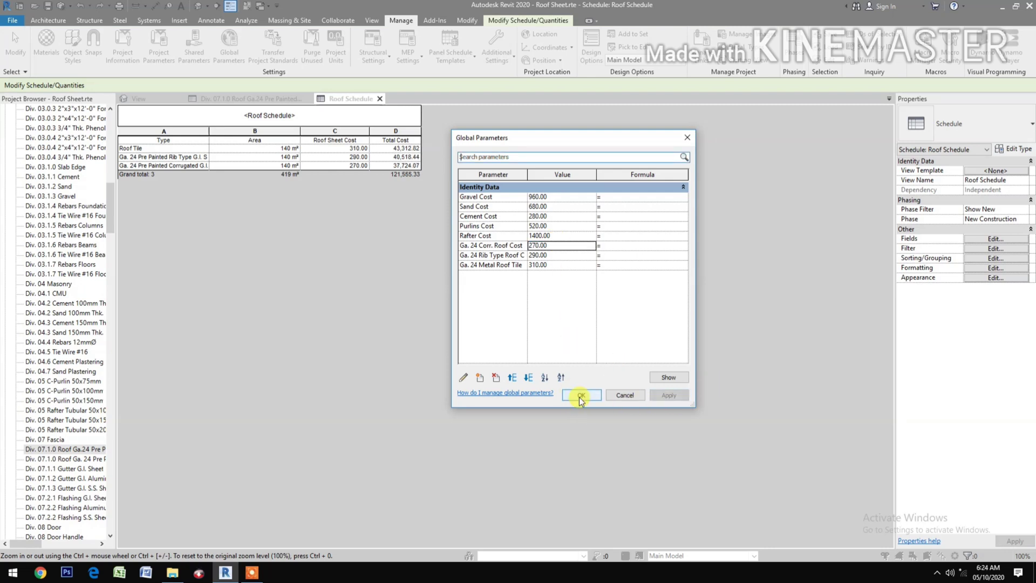